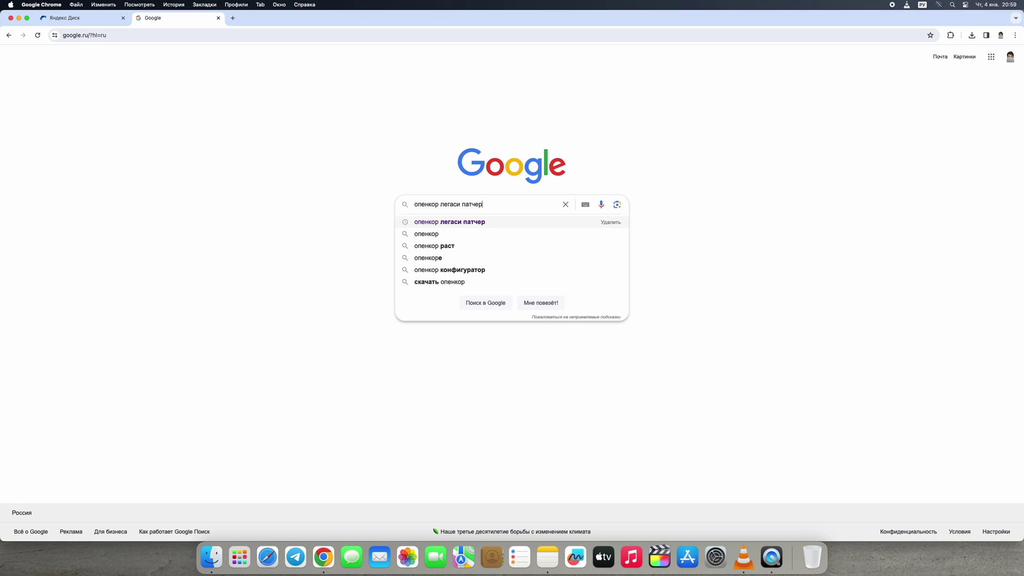
# - Search Google for "опенкор легаси патчер" and open the OpenCore Legacy Patcher site's guide to downloading and building the macOS installer
pyautogui.press('Return')
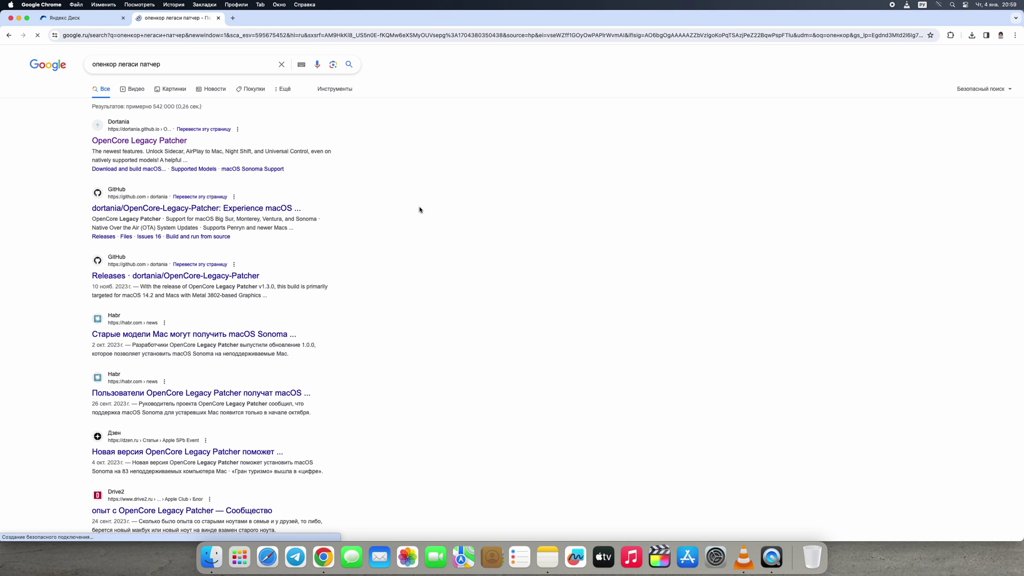
pyautogui.click(130, 143)
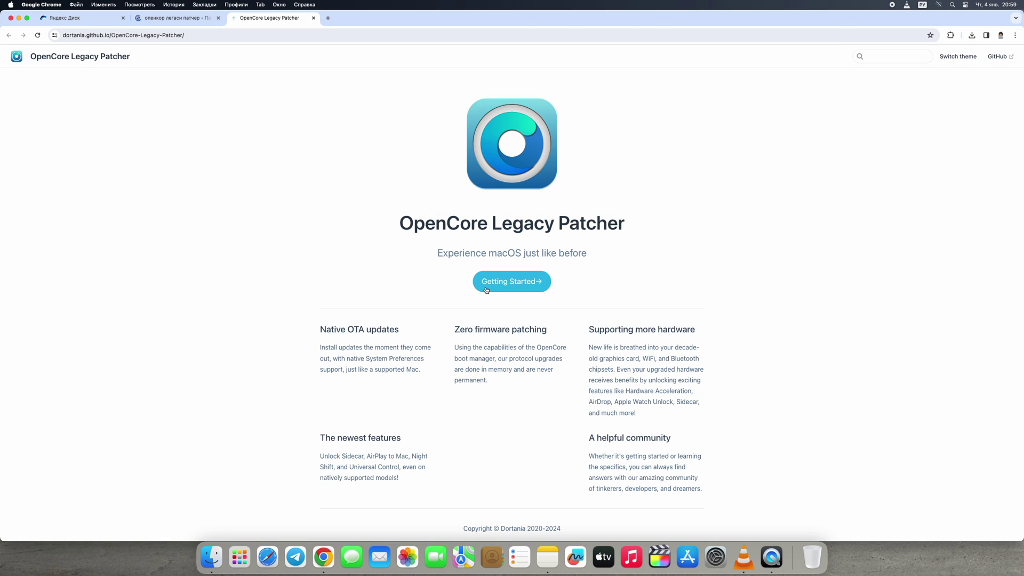
pyautogui.click(501, 283)
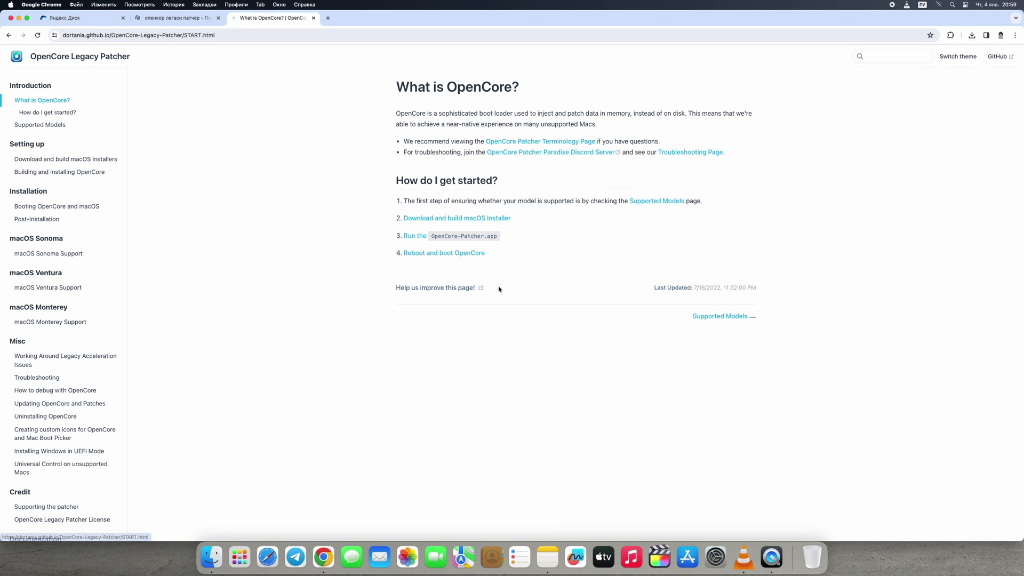
pyautogui.click(450, 220)
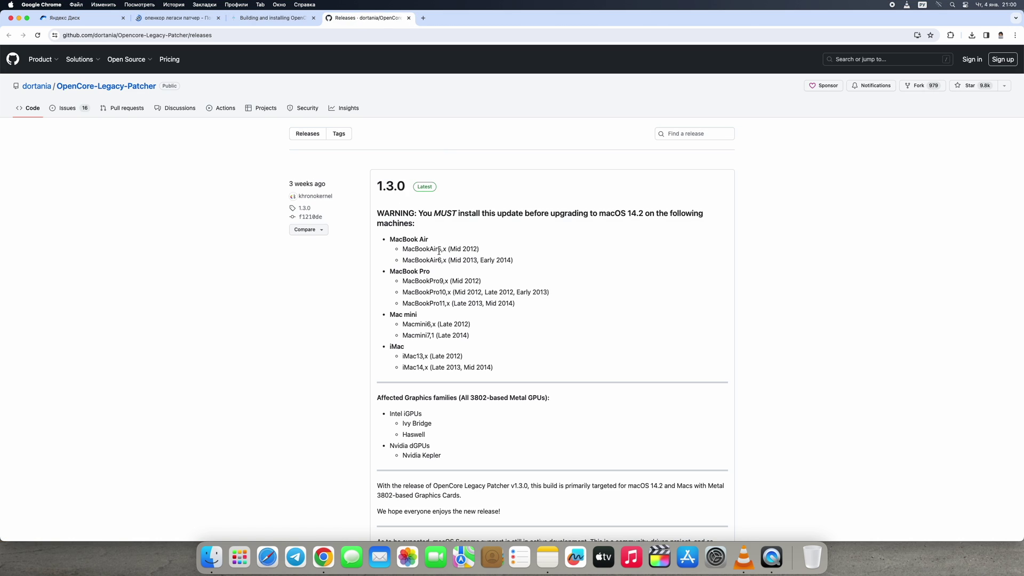
# - Download OpenCore-Patcher-GUI.app.zip from the assets of the 1.3.0 release
pyautogui.scroll(-5, 439, 256)
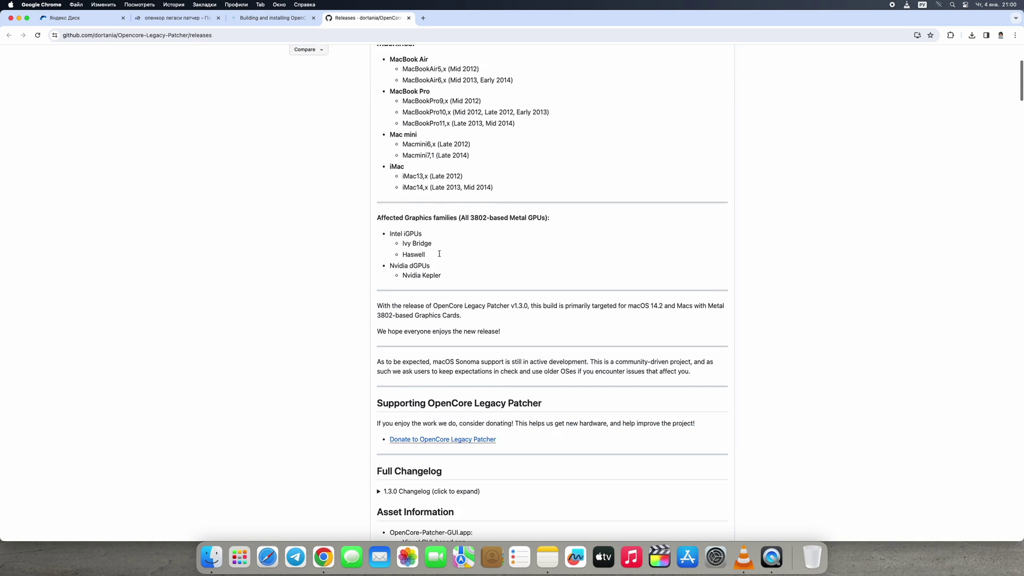
pyautogui.scroll(-5, 439, 256)
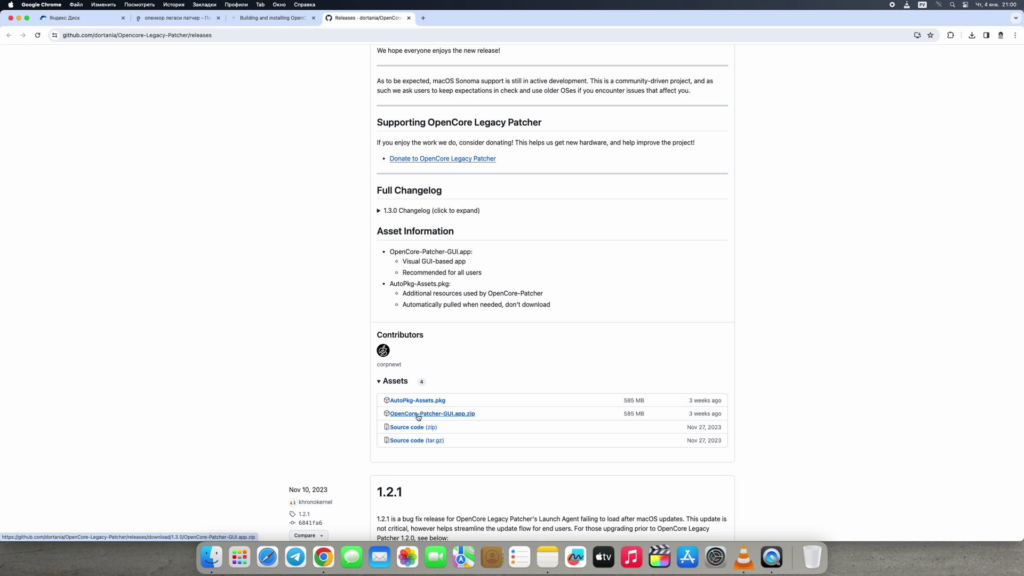
pyautogui.scroll(20, 418, 415)
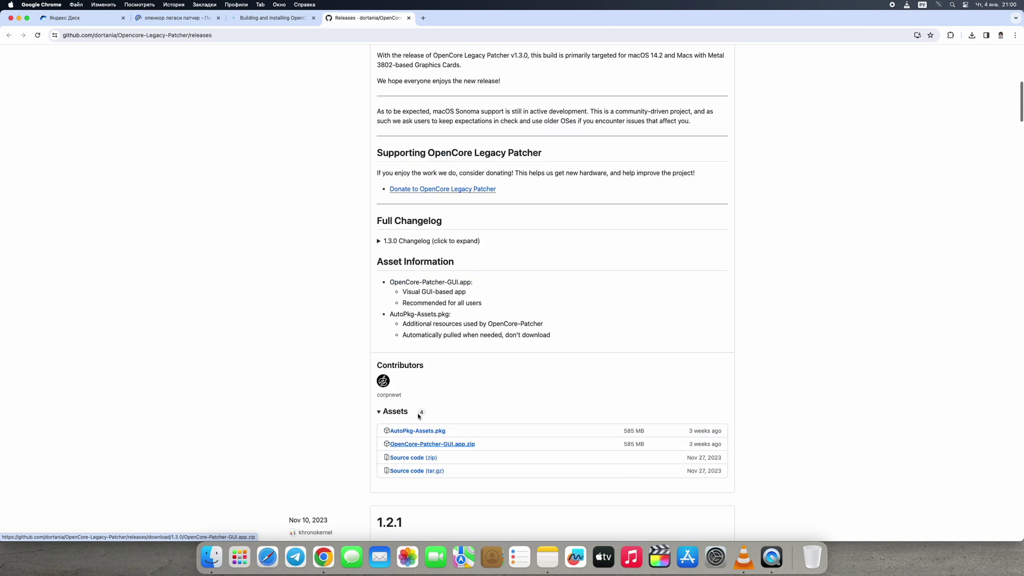
pyautogui.scroll(-15, 398, 185)
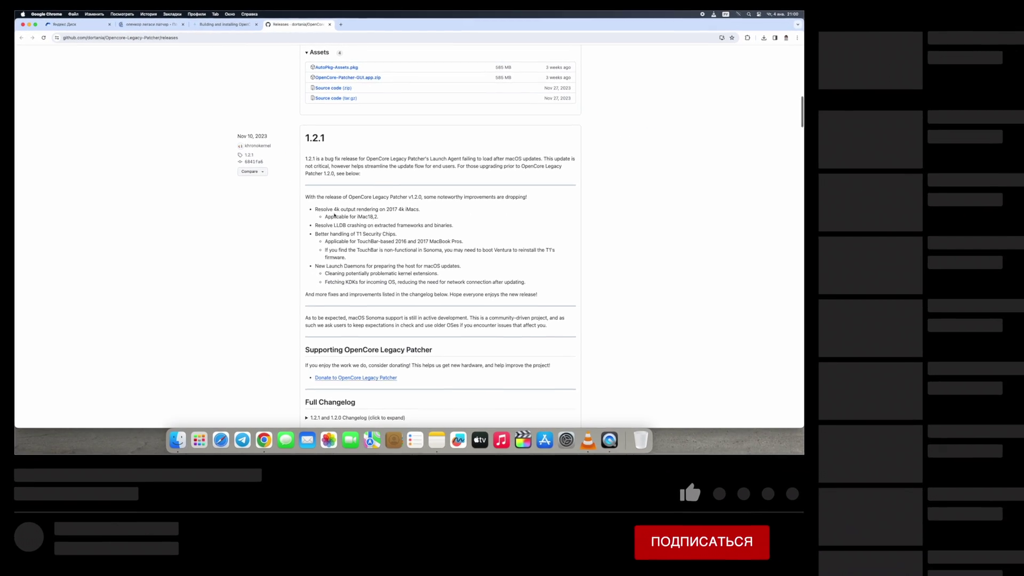
pyautogui.scroll(4, 382, 301)
pyautogui.scroll(1, 323, 253)
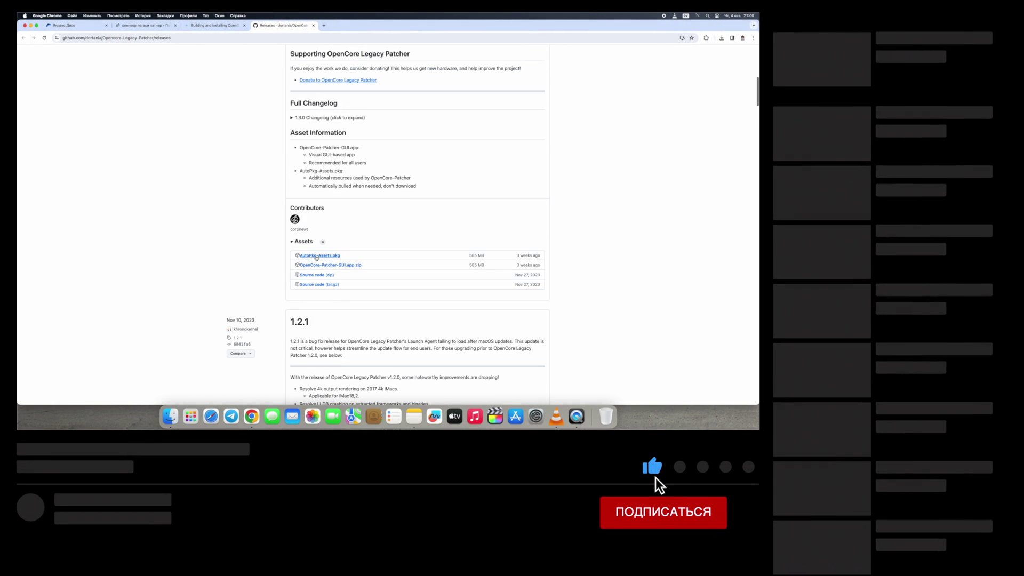
pyautogui.click(313, 265)
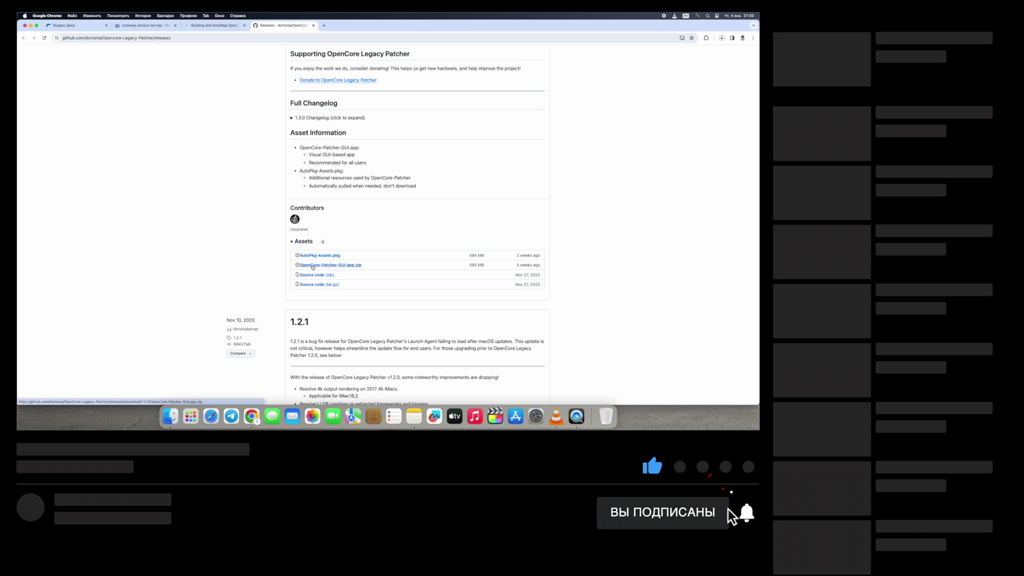
# - Look up the downloadable assets of the older 1.2.1 release
pyautogui.scroll(-5, 313, 265)
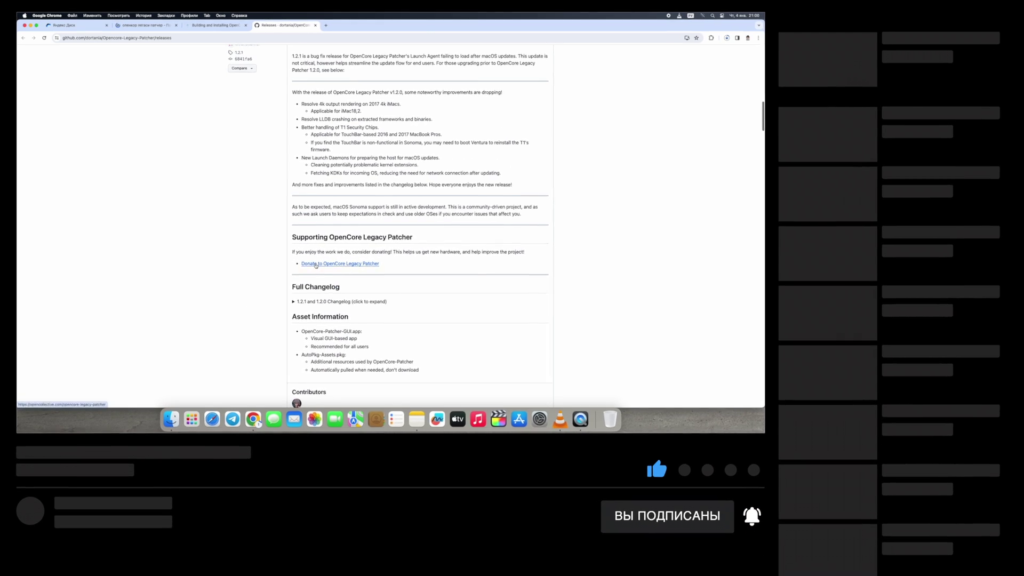
pyautogui.scroll(-3, 315, 265)
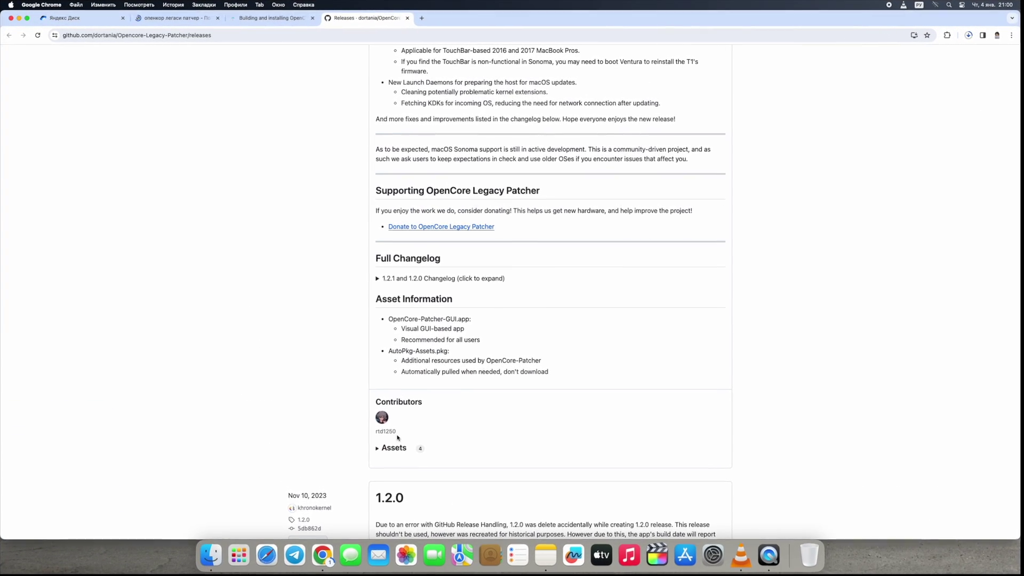
pyautogui.click(381, 454)
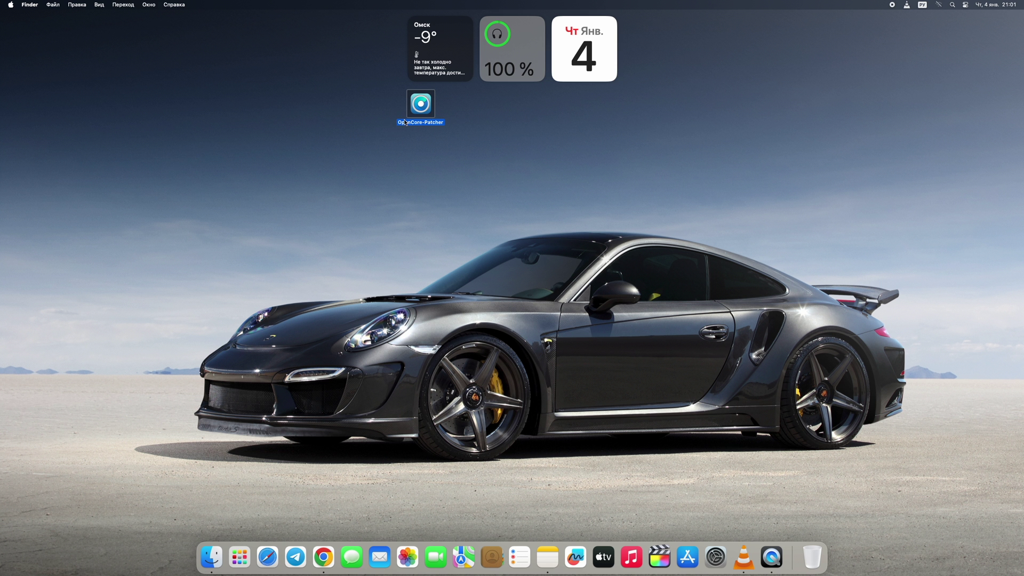
# - Launch OpenCore-Patcher from the desktop, approving the downloaded app and its access to the desktop files
pyautogui.moveTo(425, 113); pyautogui.dragTo(437, 122)
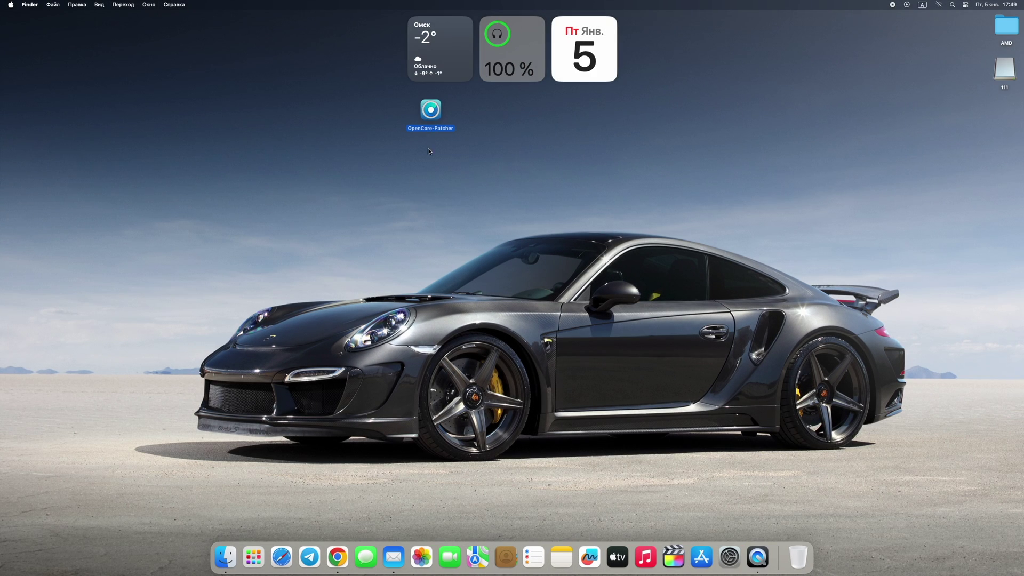
pyautogui.click(435, 116)
pyautogui.doubleClick(435, 116)
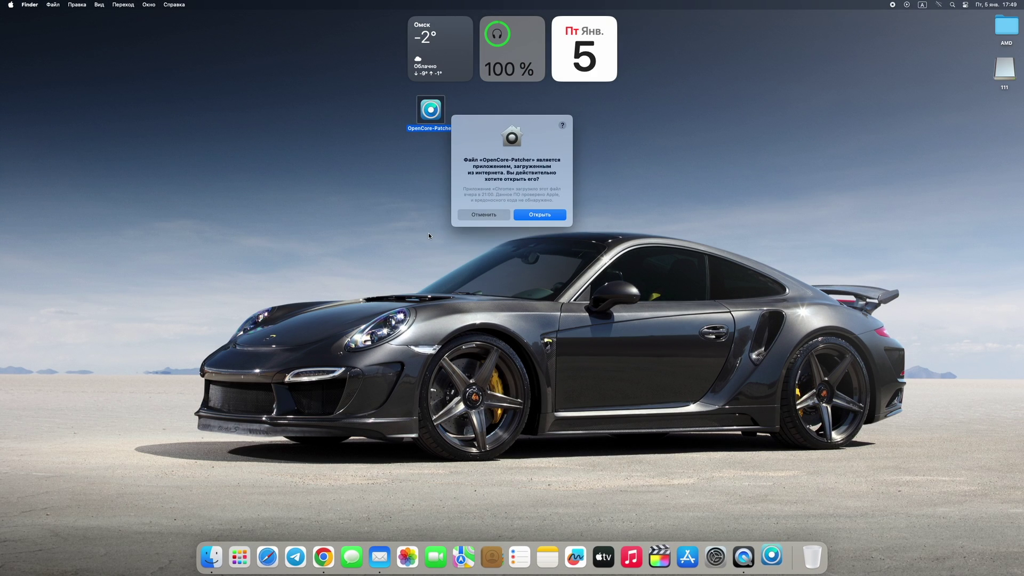
pyautogui.click(546, 217)
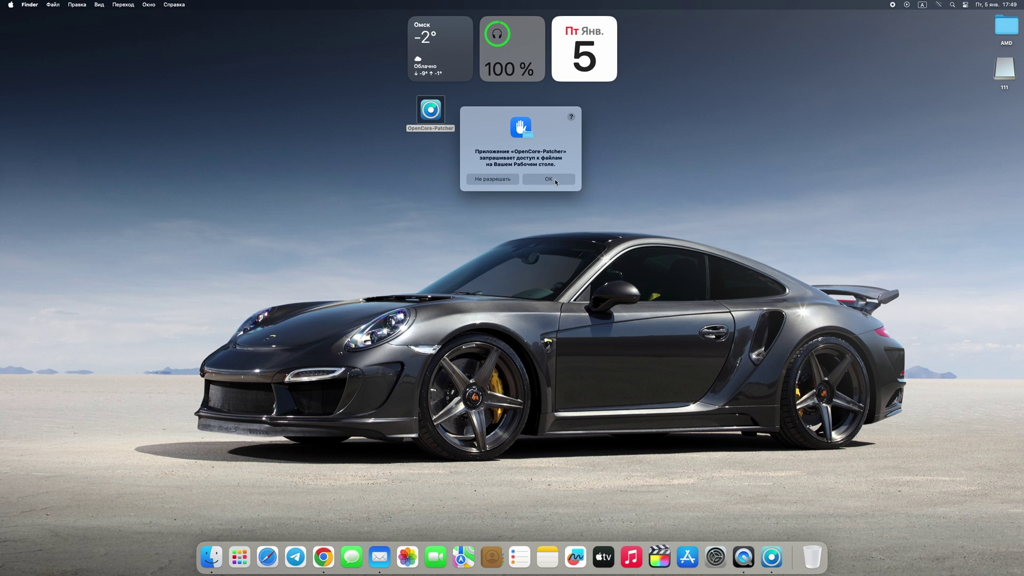
pyautogui.click(555, 180)
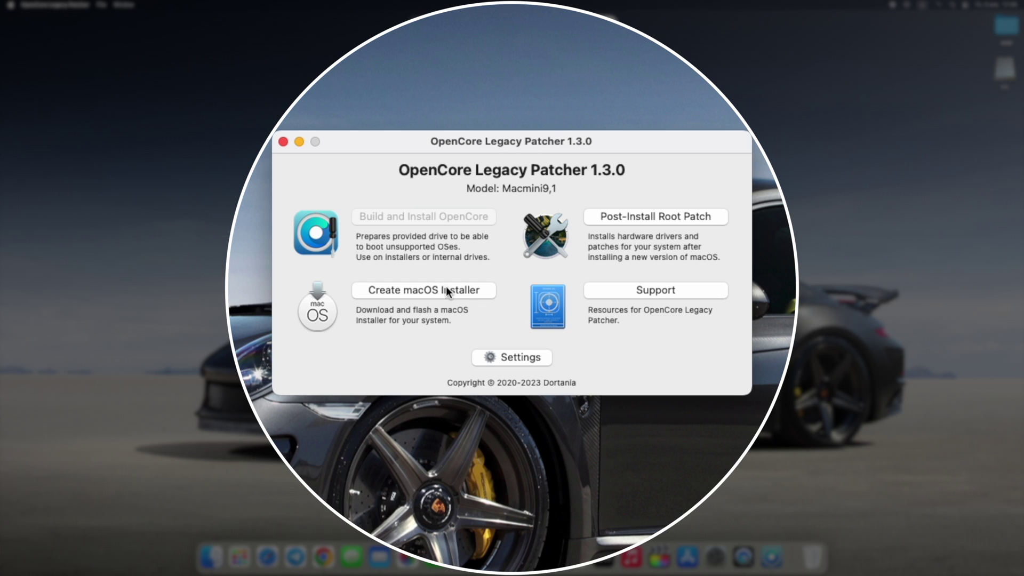
# - Start creating a macOS installer by downloading macOS 14.2.1 Sonoma (23C71)
pyautogui.click(445, 287)
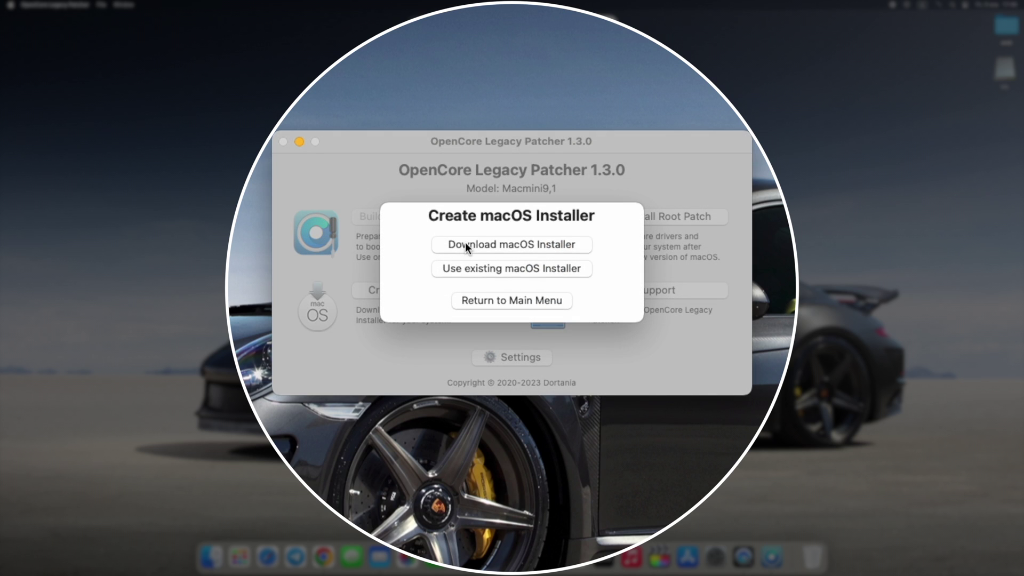
pyautogui.click(529, 244)
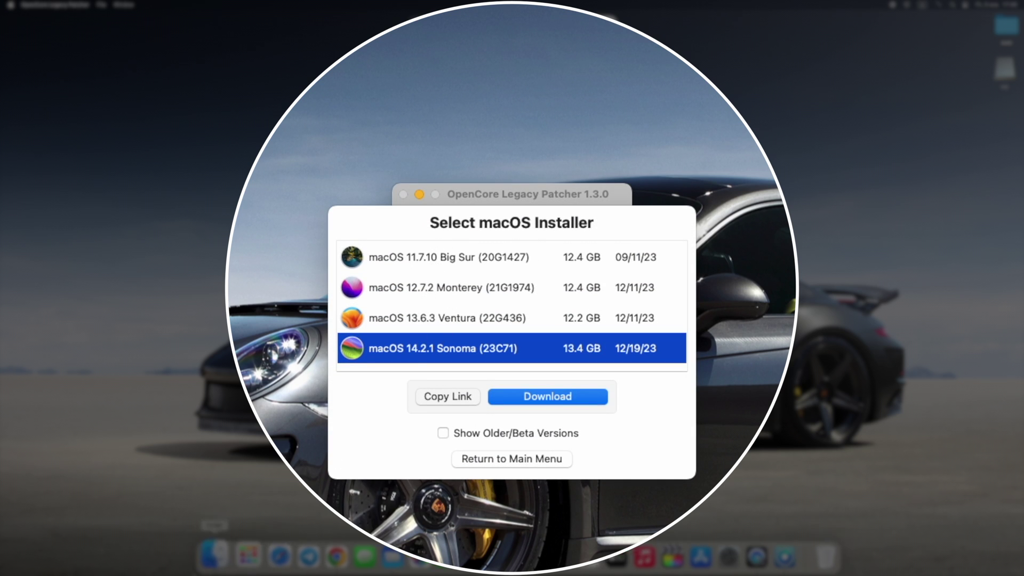
pyautogui.click(422, 265)
pyautogui.click(410, 350)
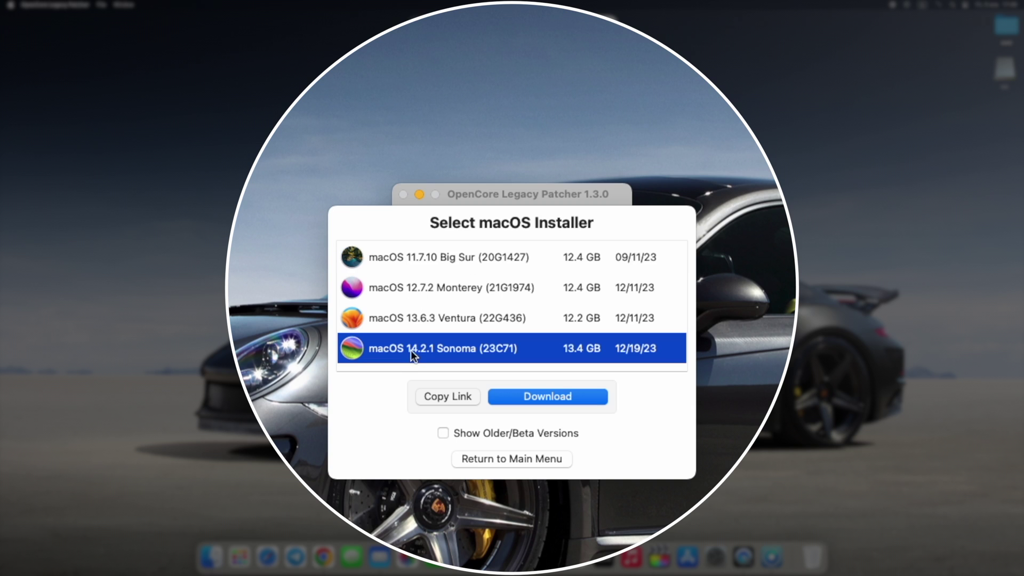
pyautogui.click(536, 395)
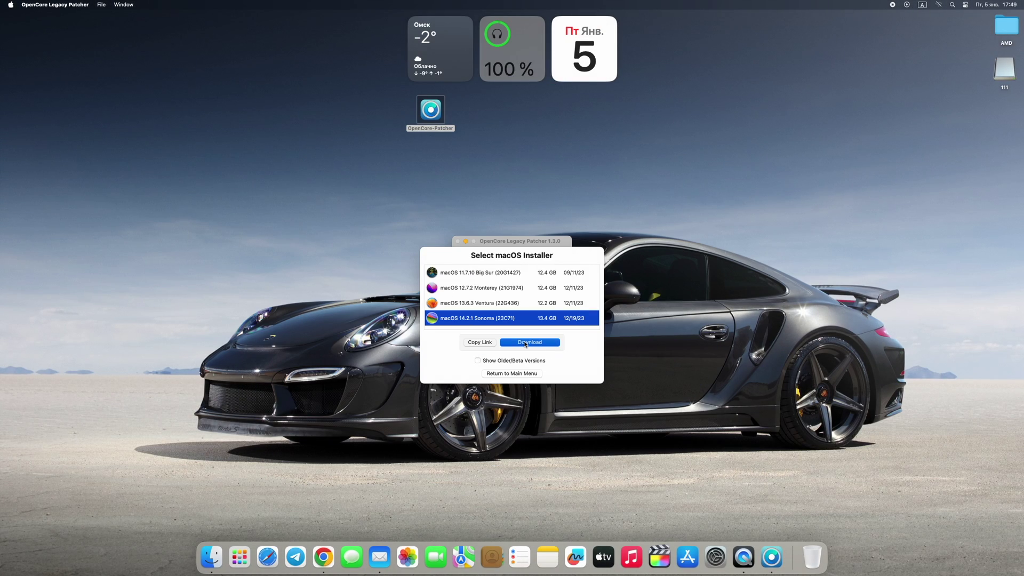
pyautogui.click(525, 343)
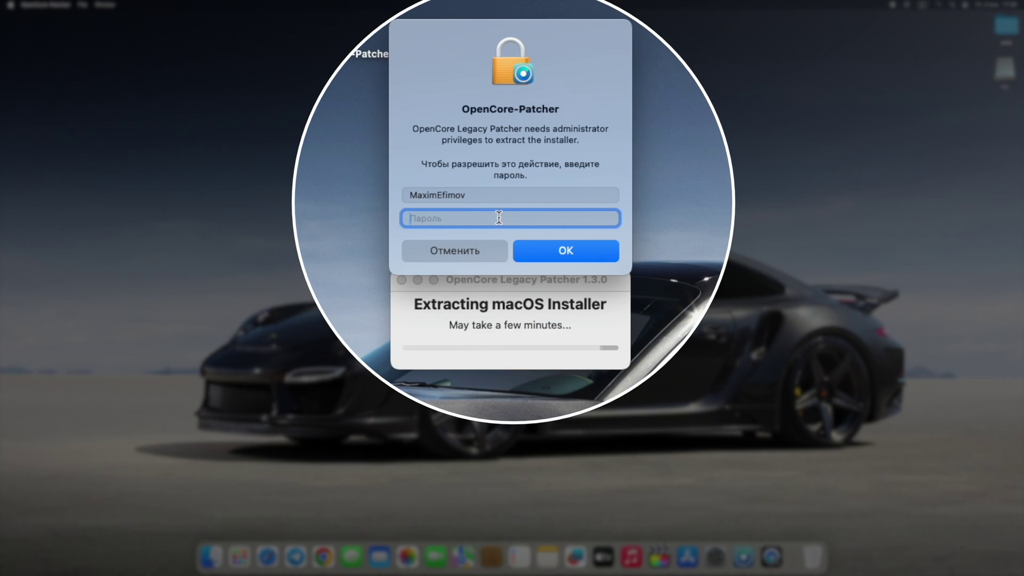
# - Authorize the installer extraction with the administrator password and agree to continue creating the macOS installer
pyautogui.write('••••')
pyautogui.press('Return')
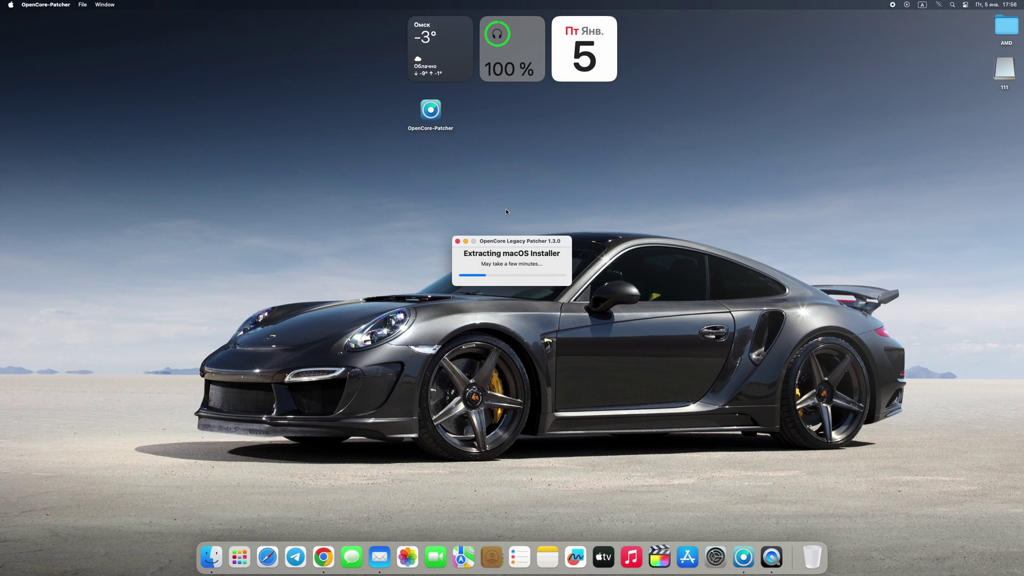
pyautogui.click(324, 556)
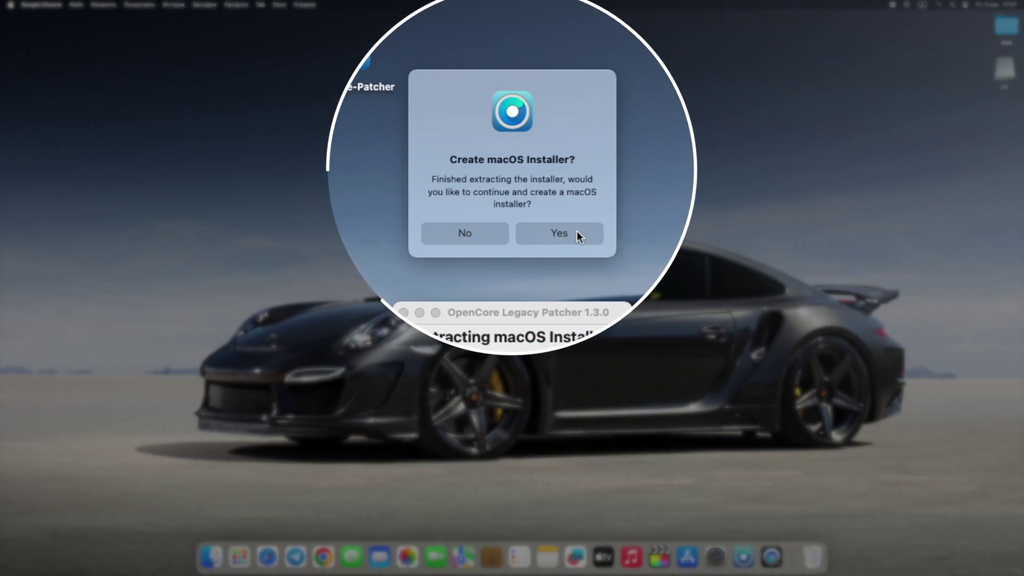
pyautogui.click(577, 232)
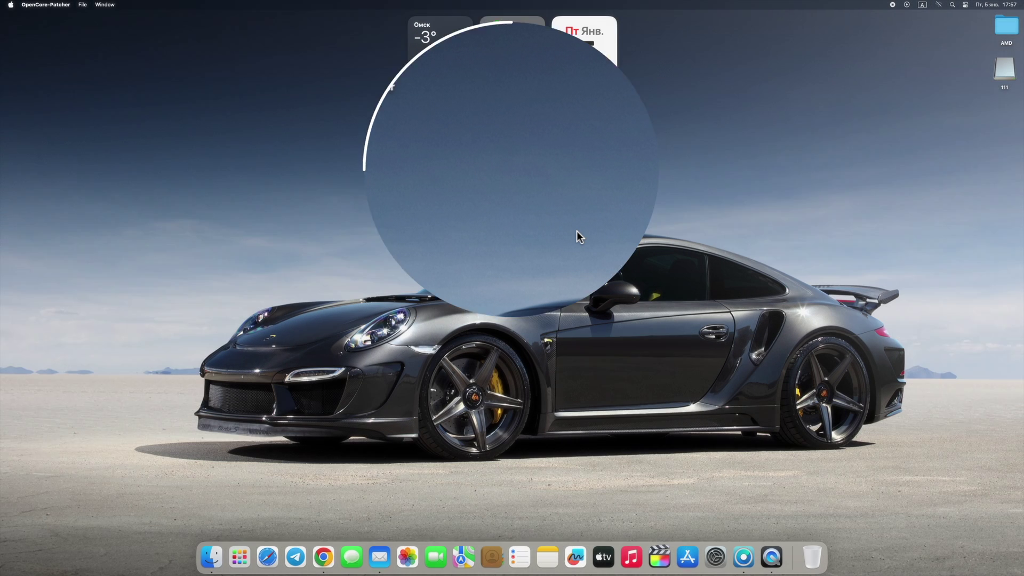
# - Write the macOS Sonoma installer to disk4: Flash Disk - 31.7 GB, allowing removable-volume access, confirming the erase and entering the account password
pyautogui.click(472, 292)
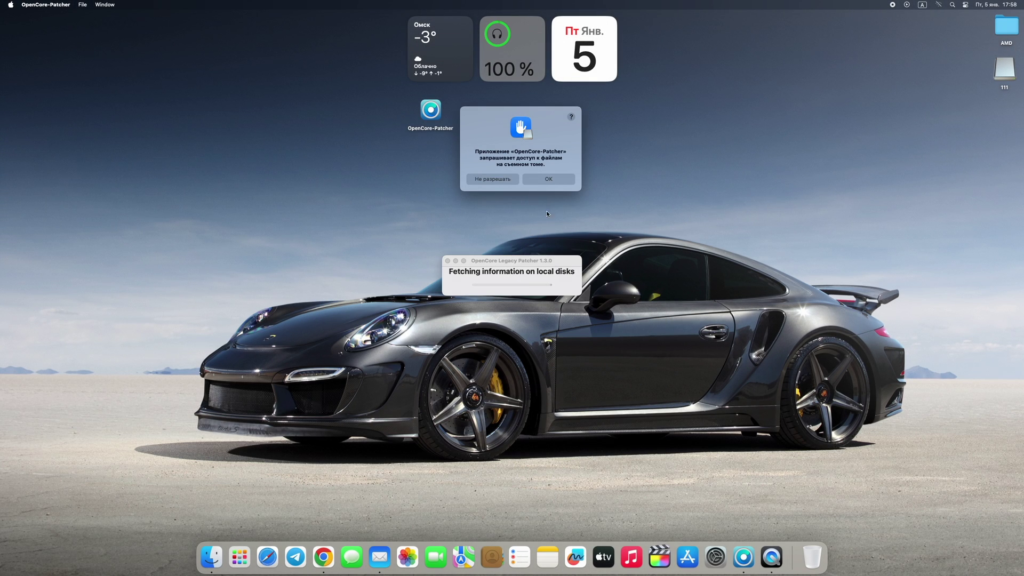
pyautogui.click(560, 181)
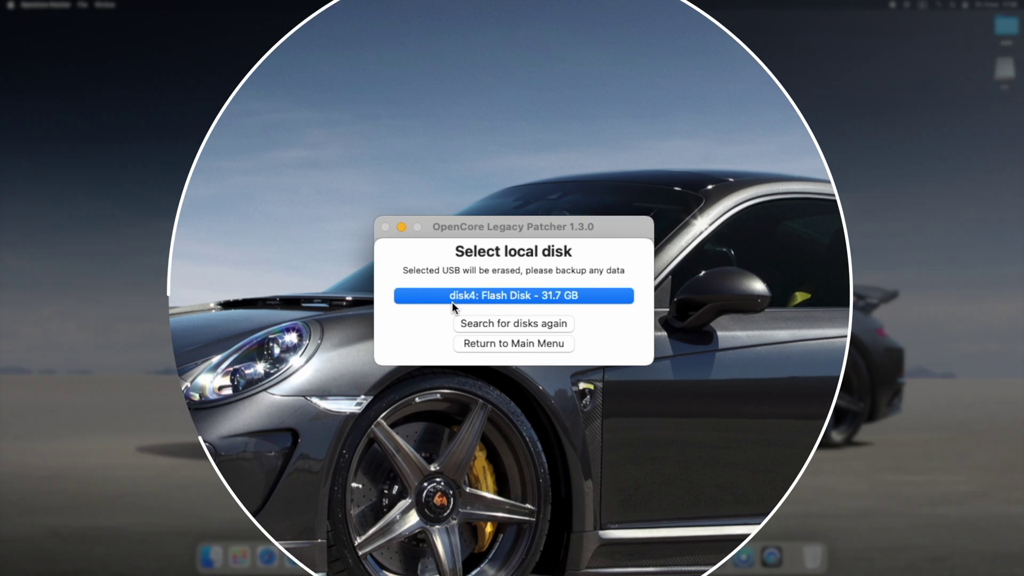
pyautogui.click(533, 293)
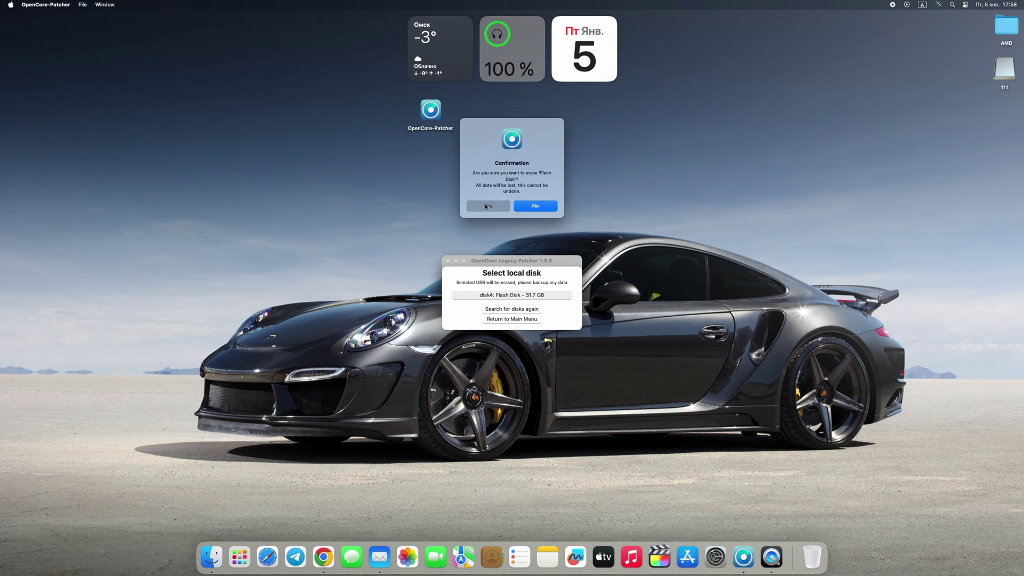
pyautogui.click(486, 206)
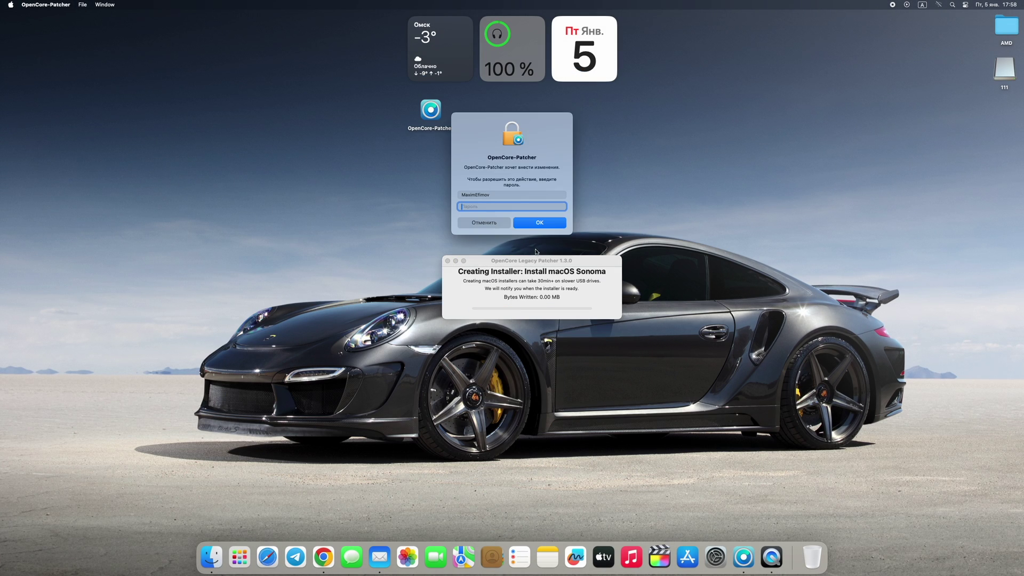
pyautogui.write('••••')
pyautogui.click(540, 223)
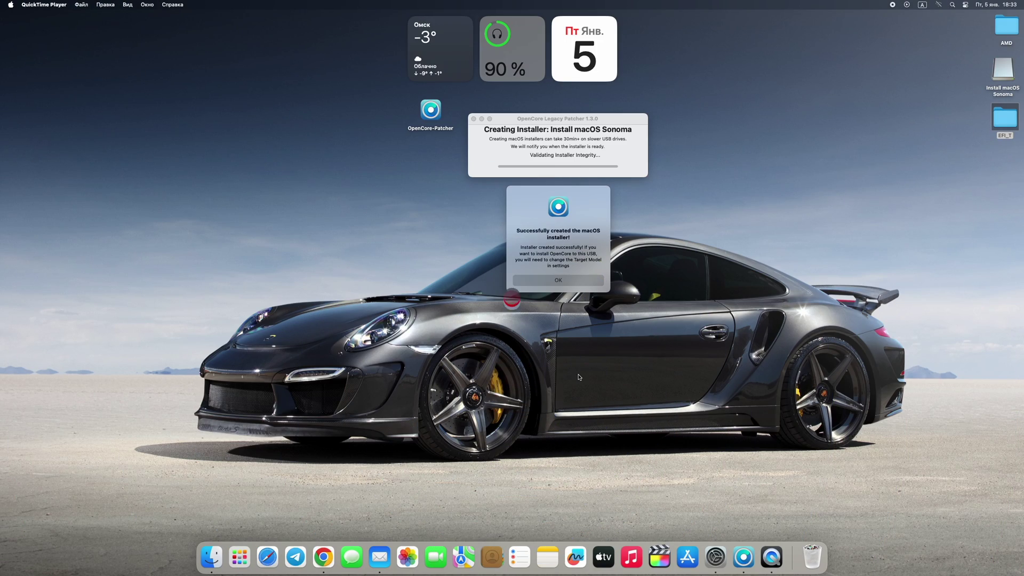
# - Dismiss the installer creation message and close OpenCore Legacy Patcher
pyautogui.click(511, 283)
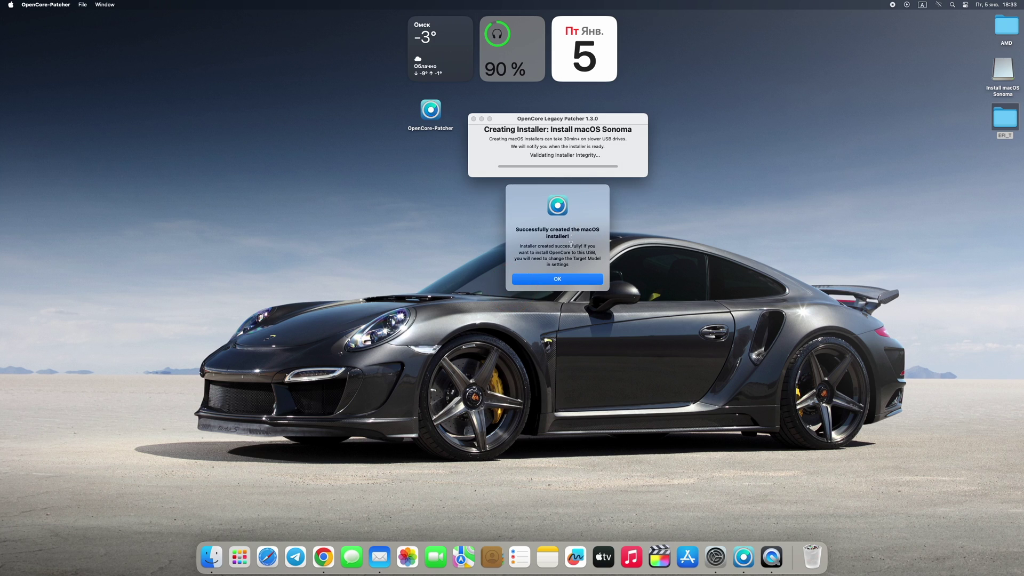
pyautogui.click(564, 279)
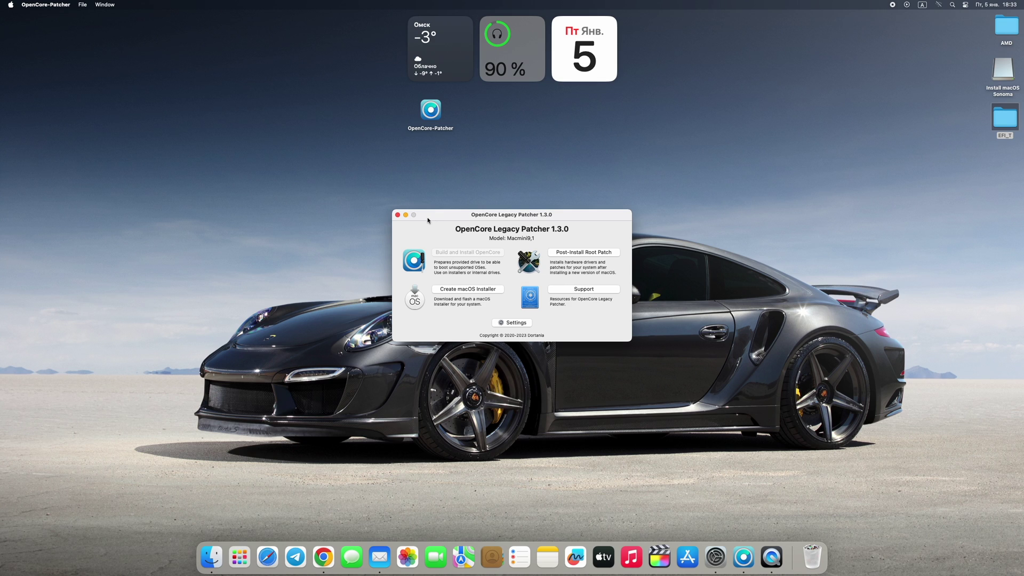
pyautogui.click(398, 215)
# - Open the Install macOS Sonoma drive from the desktop to check its contents
pyautogui.click(1002, 73)
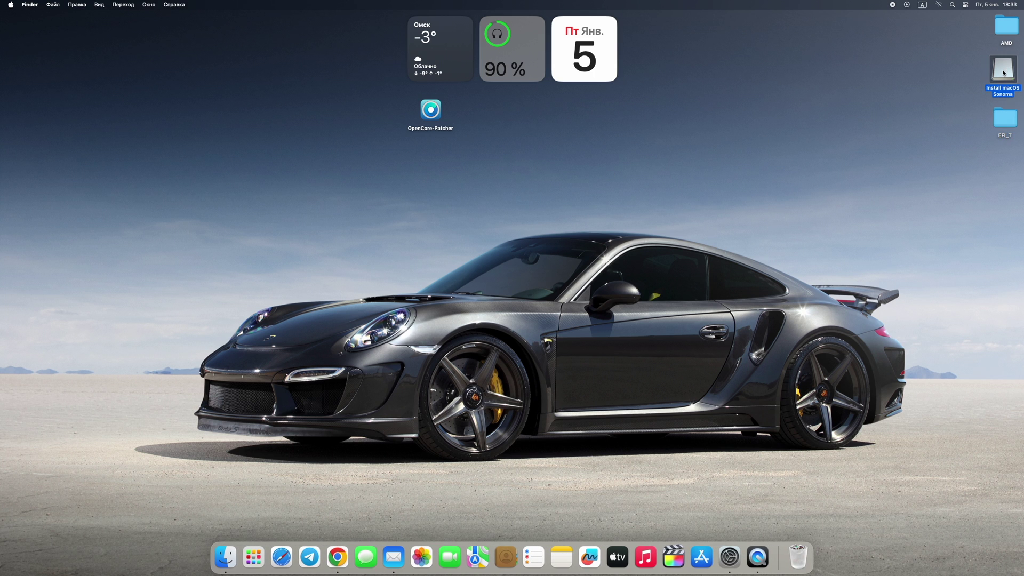
pyautogui.doubleClick(1003, 73)
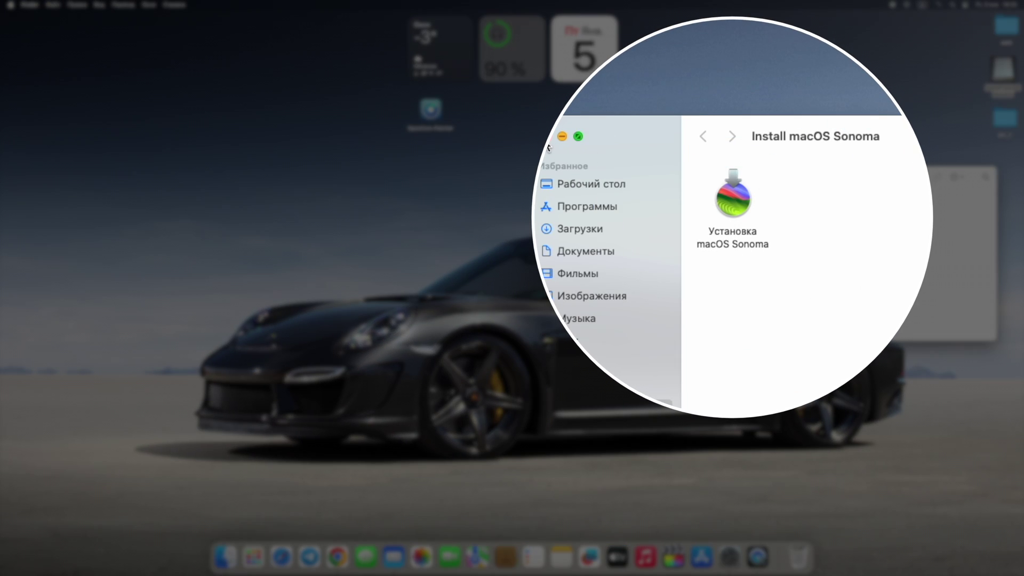
pyautogui.click(788, 176)
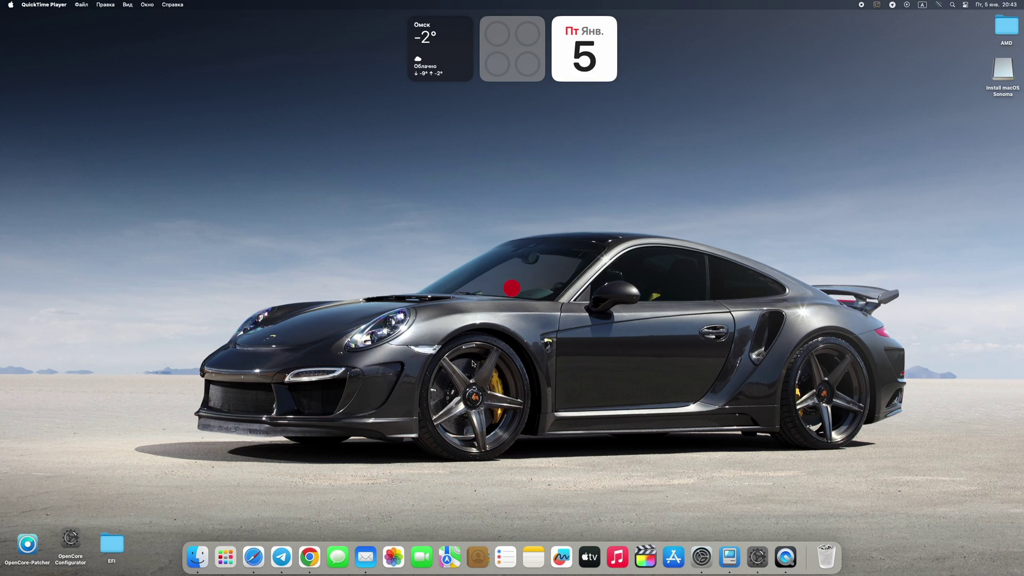
# - Open OpenCore Configurator, open the EFI partition disk4s1 of the Flash Disk and allow access to the removable volume
pyautogui.doubleClick(68, 547)
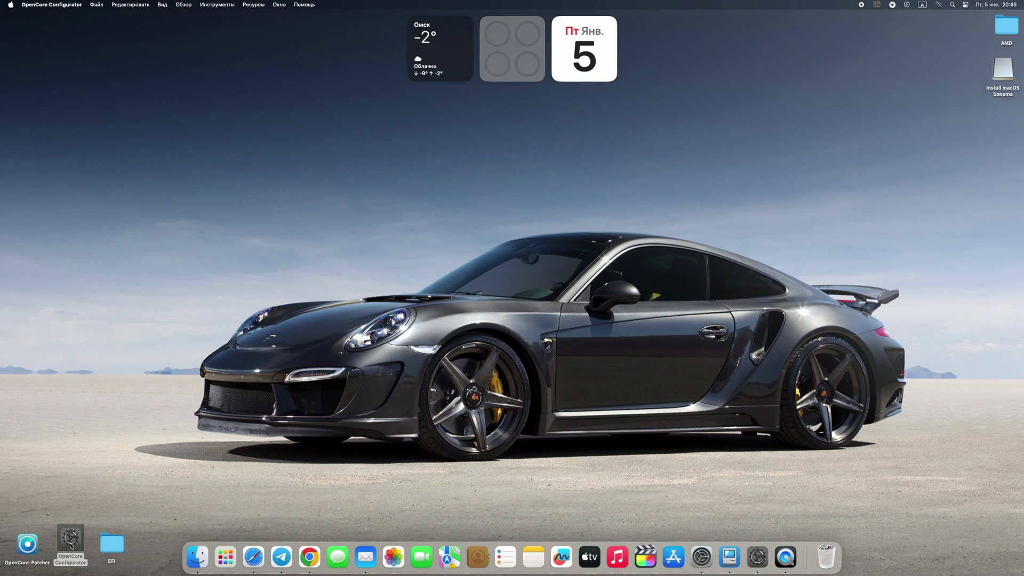
pyautogui.click(269, 166)
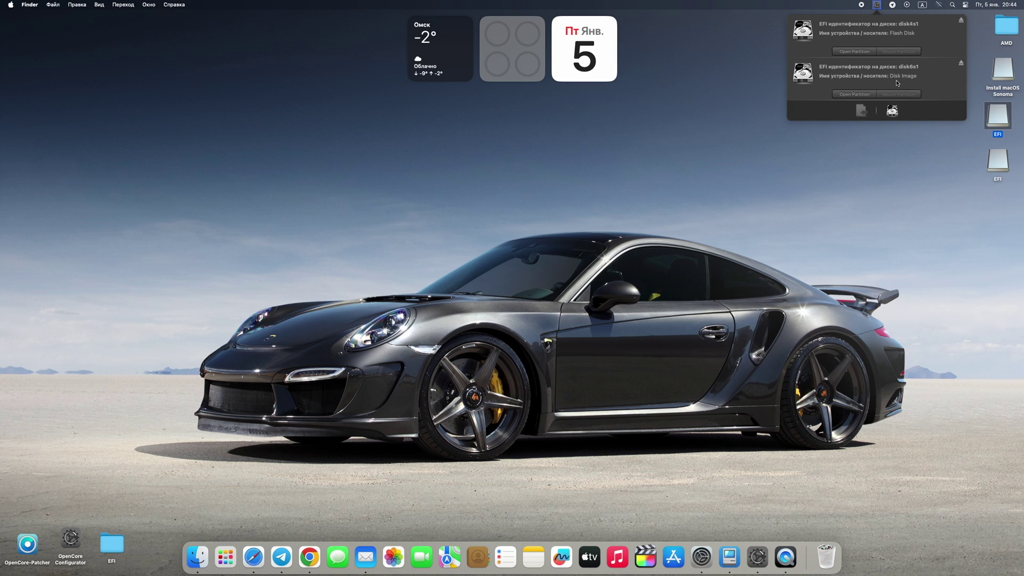
pyautogui.click(856, 54)
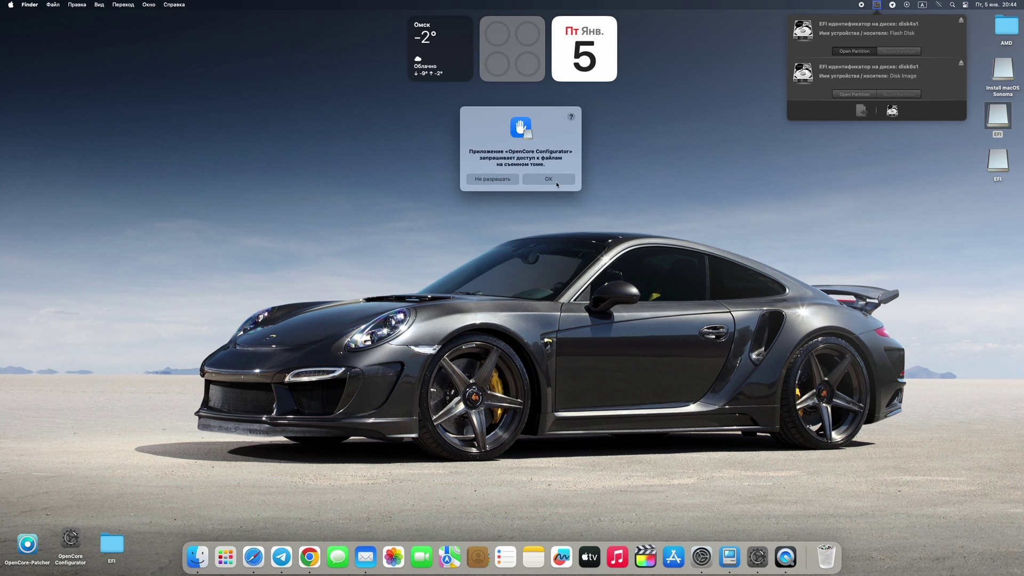
pyautogui.click(550, 179)
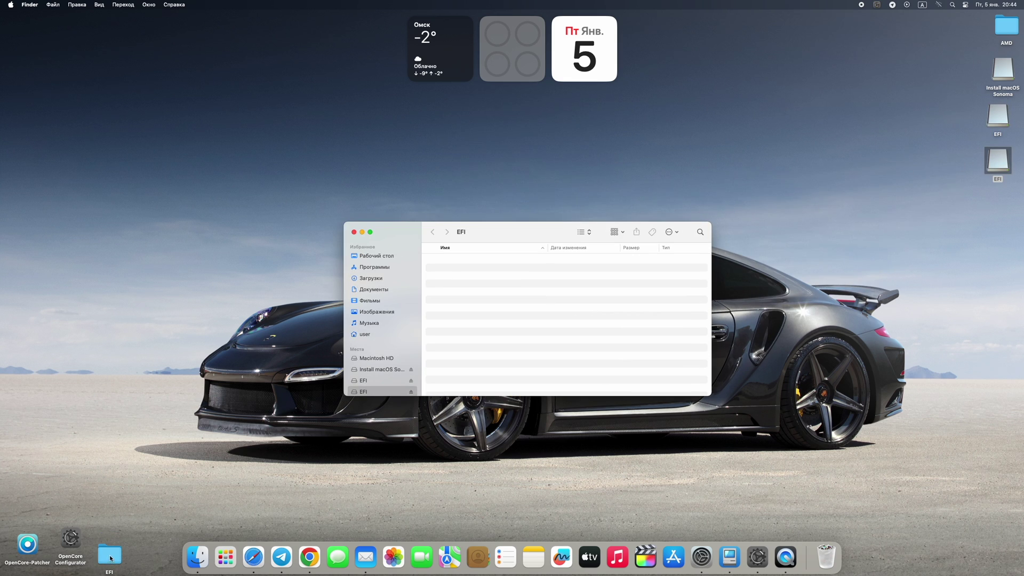
# - Copy the desktop EFI folder onto the flash disk's EFI partition and OpenCore Configurator onto the Install macOS Sonoma drive
pyautogui.moveTo(110, 558); pyautogui.dragTo(477, 272)
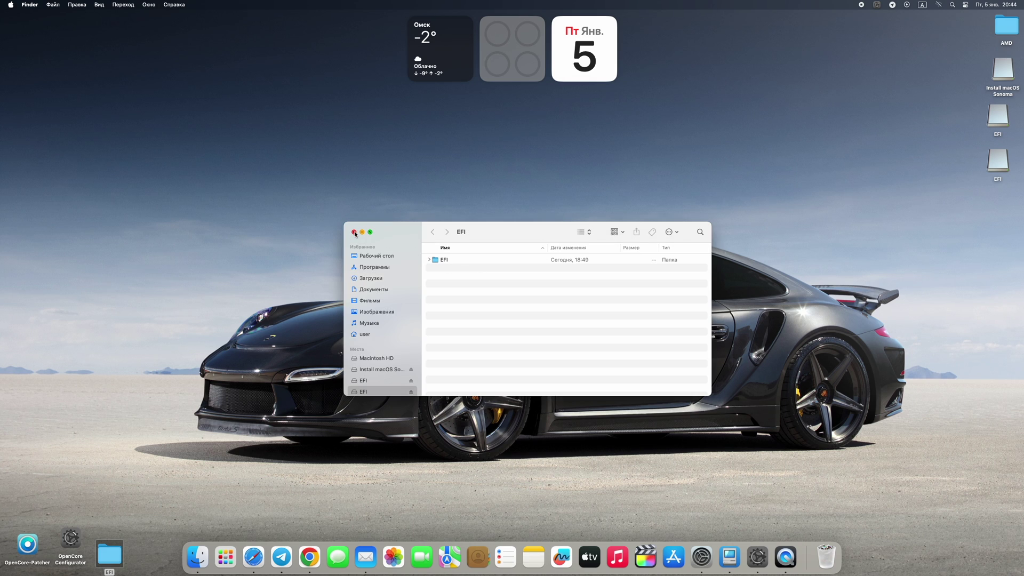
pyautogui.doubleClick(1008, 90)
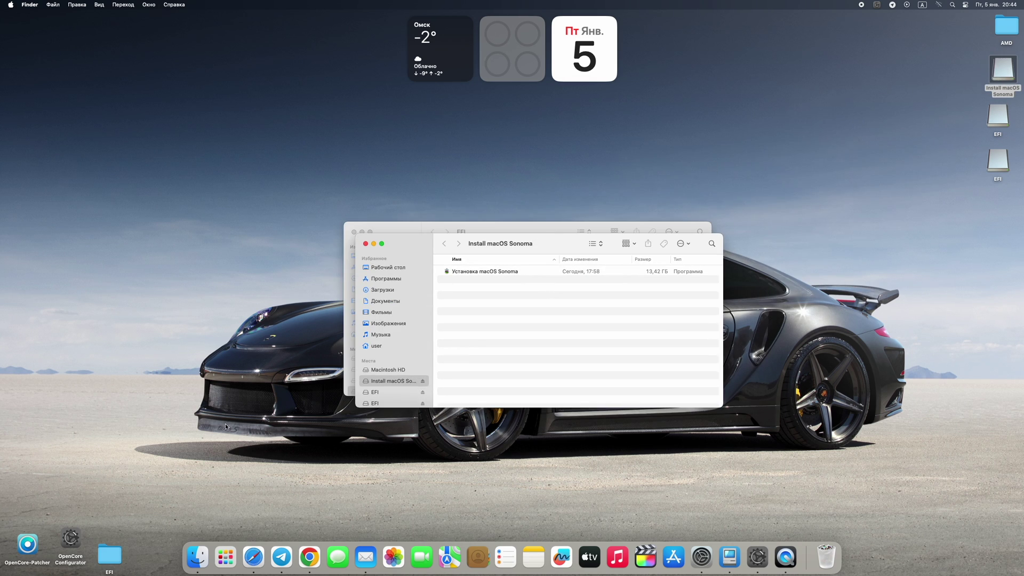
pyautogui.moveTo(68, 539); pyautogui.dragTo(495, 316)
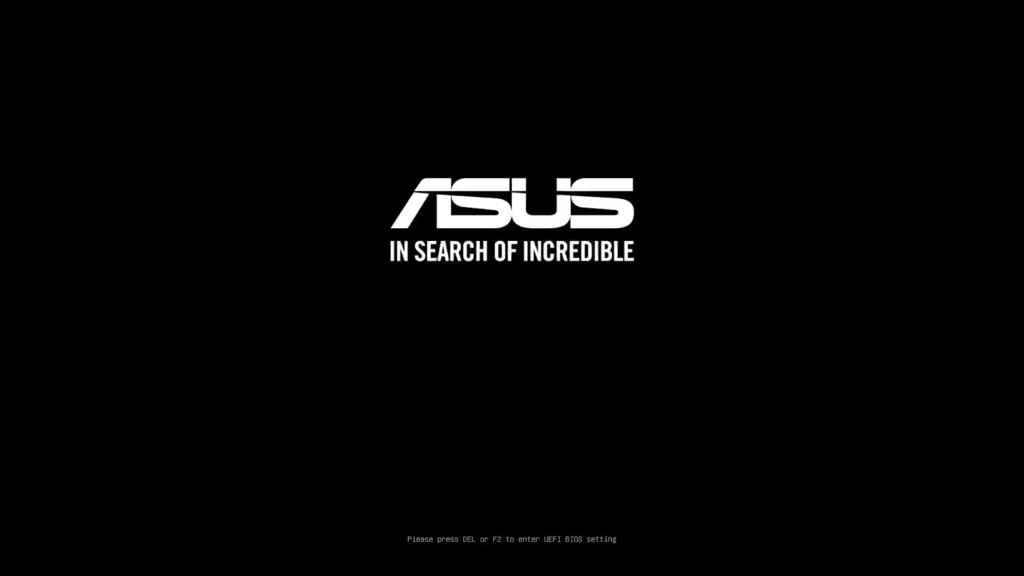
# - Boot the computer from UEFI: Generic Flash Disk 8.07, Partition 1 (31.6GB) using the boot device menu
pyautogui.press('F8')
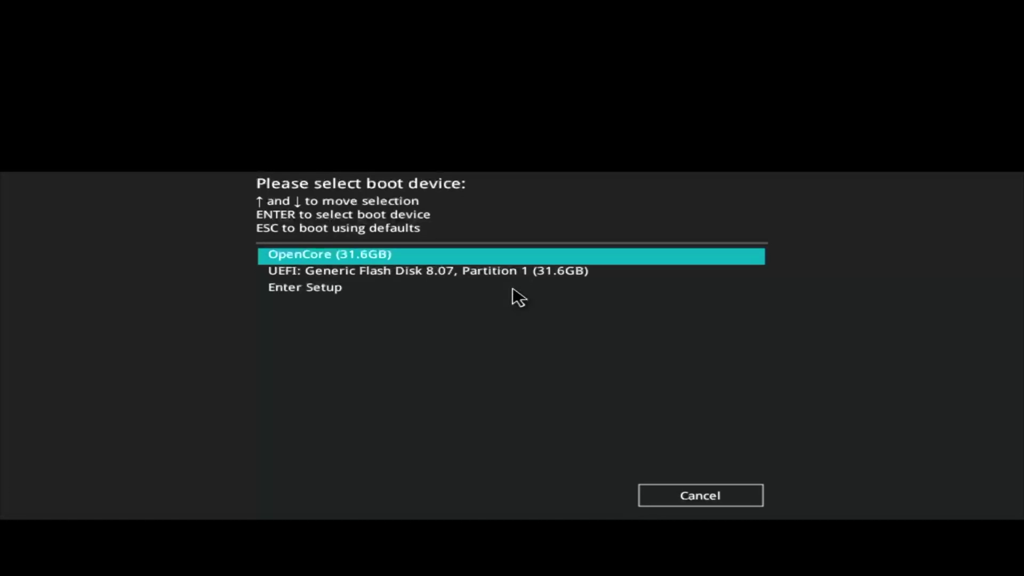
pyautogui.press('Down')
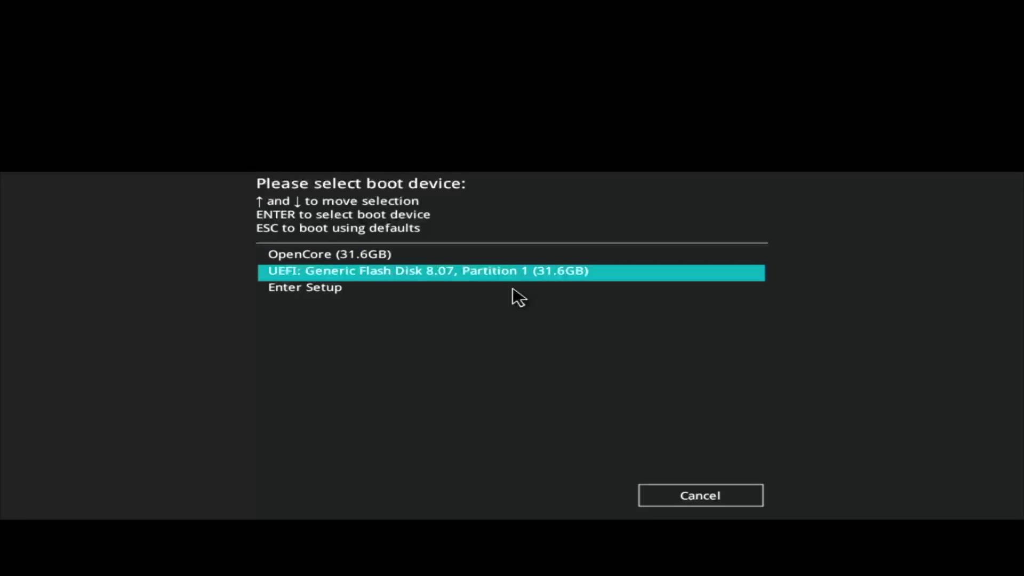
pyautogui.press('Return')
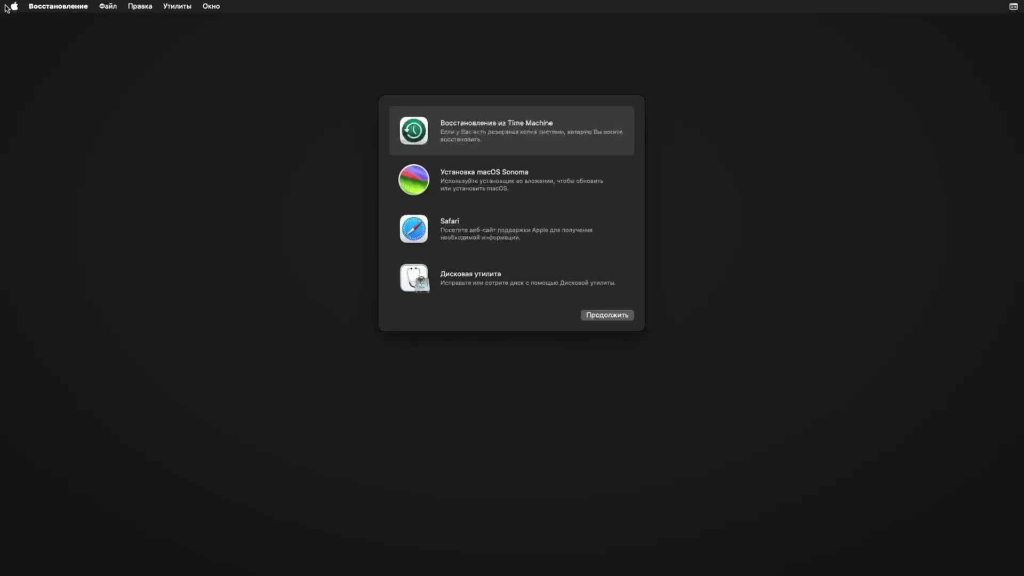
# - Open Disk Utility from the recovery options and have it show all devices
pyautogui.click(442, 282)
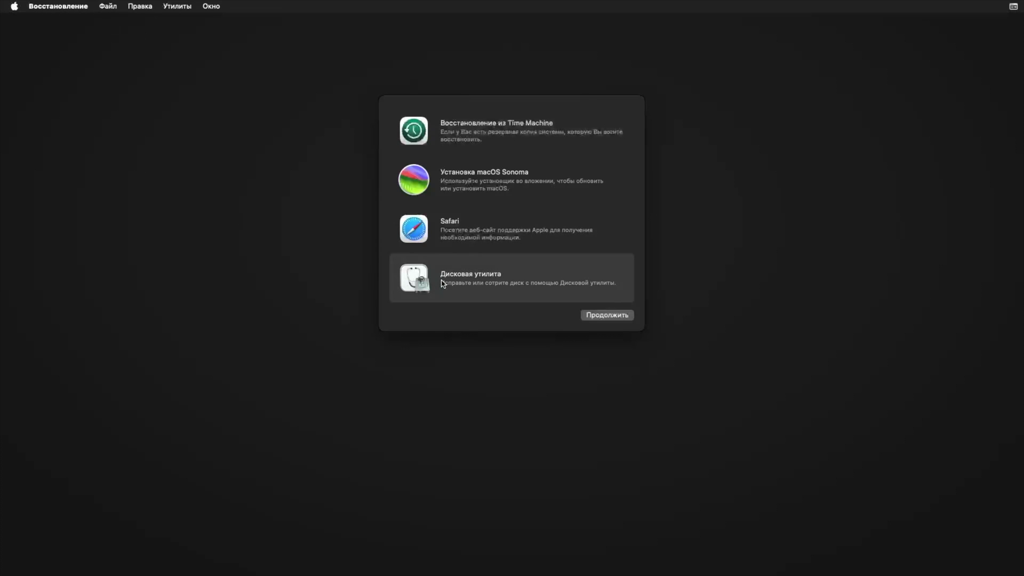
pyautogui.click(601, 319)
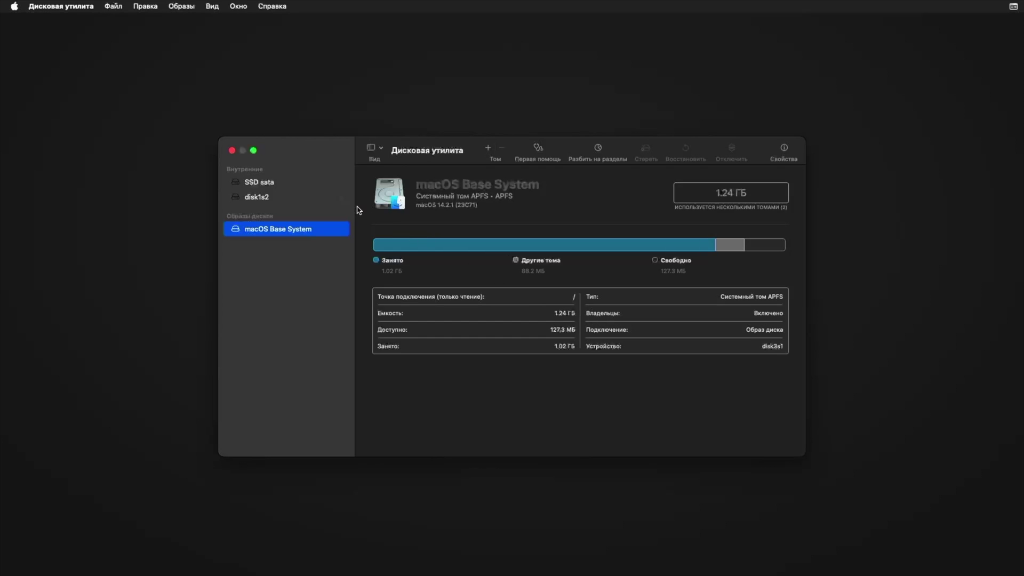
pyautogui.click(381, 151)
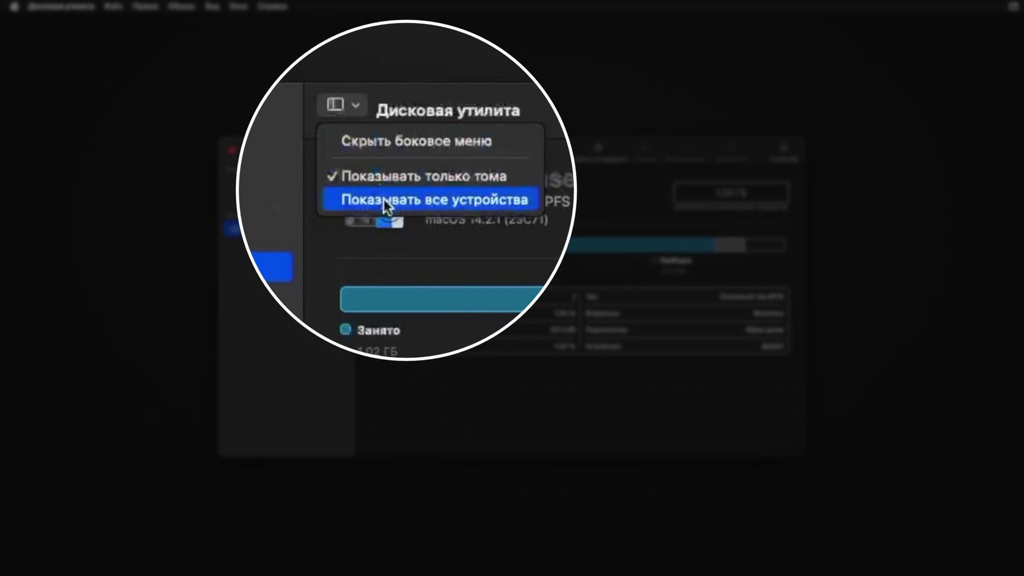
pyautogui.click(395, 195)
# - Erase the Apacer AS350 128GB Media drive as SSD A with the APFS format and GUID partition scheme
pyautogui.click(310, 182)
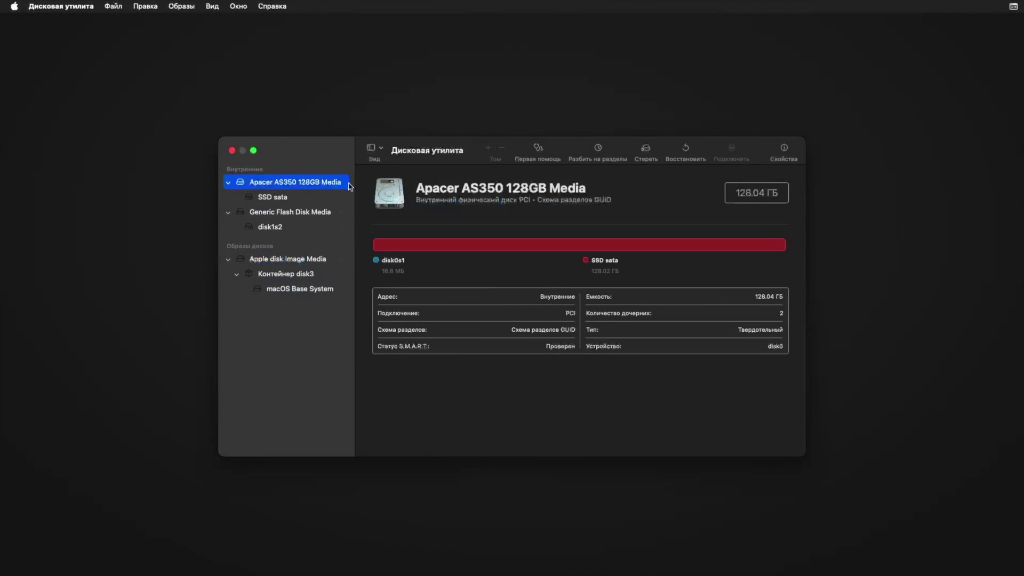
pyautogui.click(644, 155)
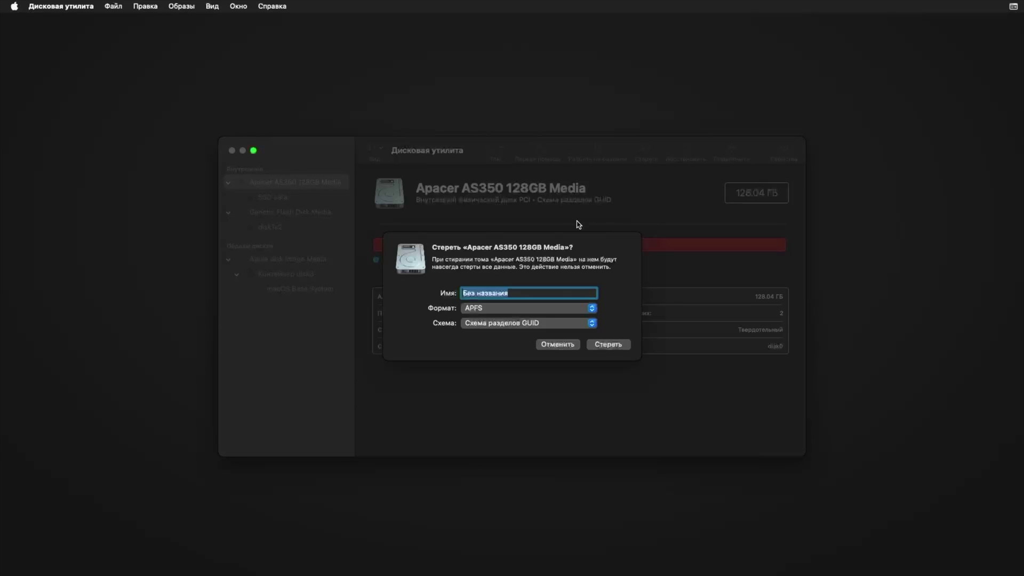
pyautogui.write('SSD')
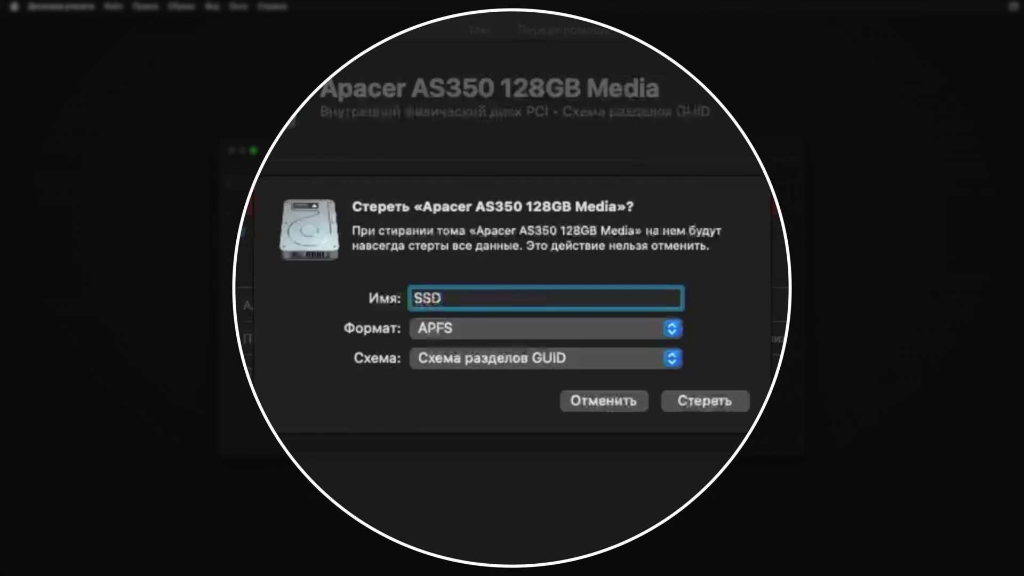
pyautogui.write(' A')
pyautogui.click(679, 325)
pyautogui.click(679, 326)
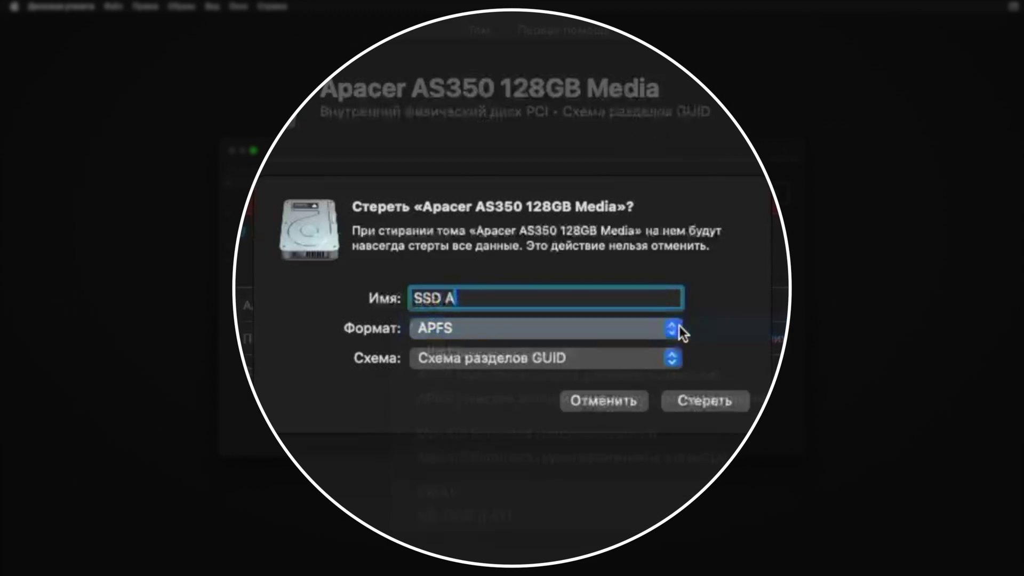
pyautogui.click(707, 402)
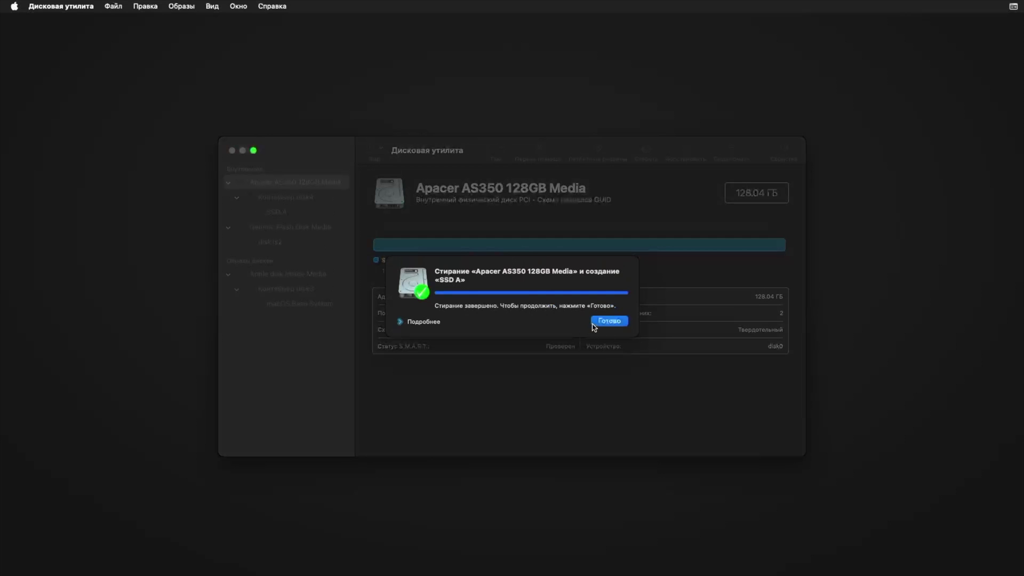
pyautogui.click(593, 324)
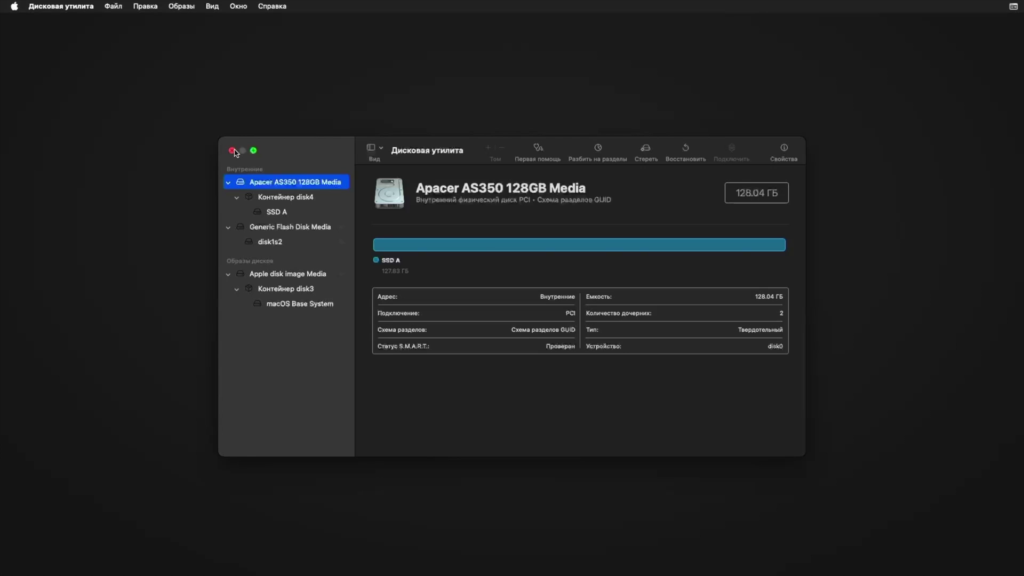
# - Close Disk Utility and start installing macOS Sonoma on SSD A, accepting the license agreement
pyautogui.click(232, 151)
pyautogui.click(494, 184)
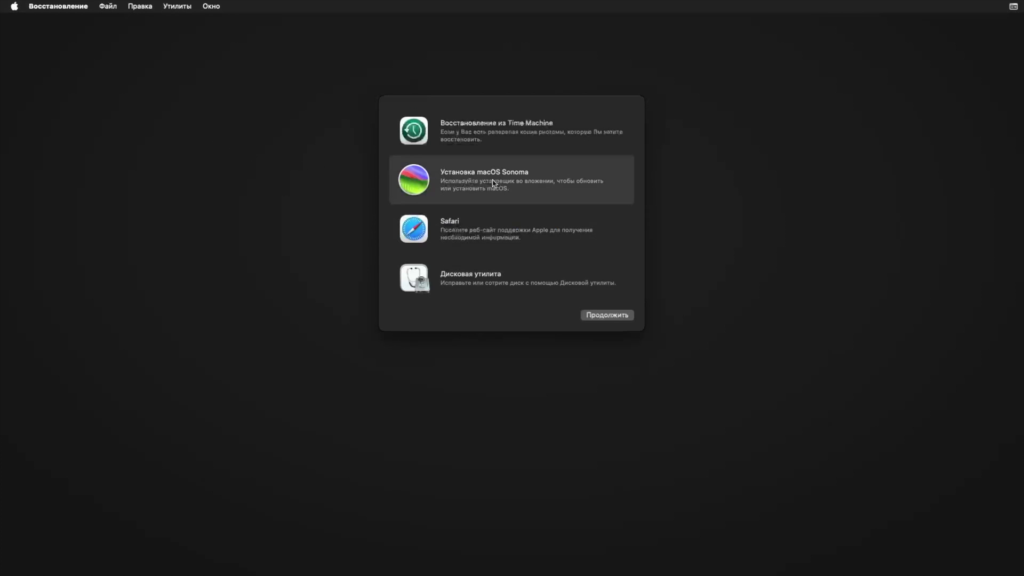
pyautogui.click(591, 315)
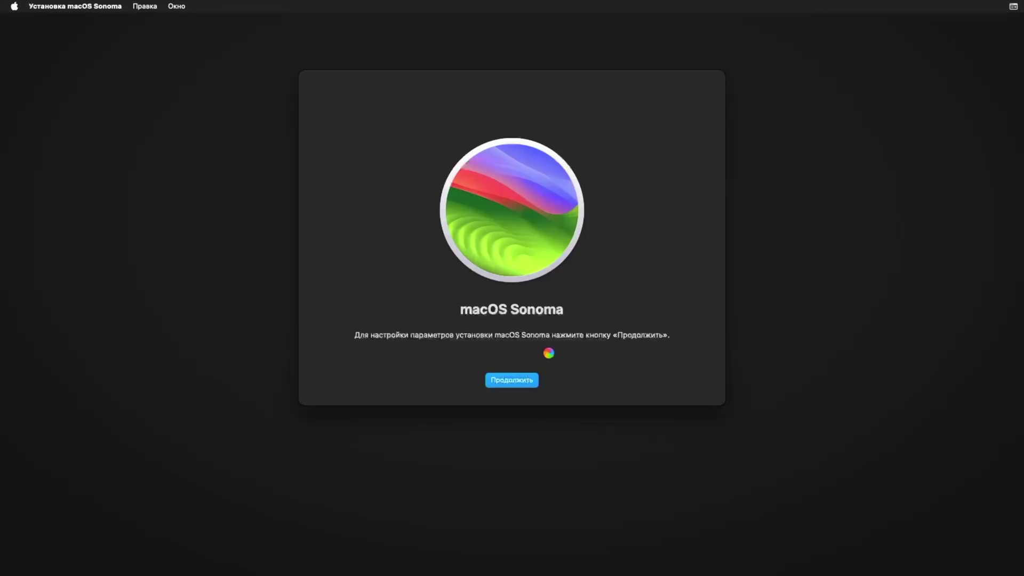
pyautogui.click(547, 380)
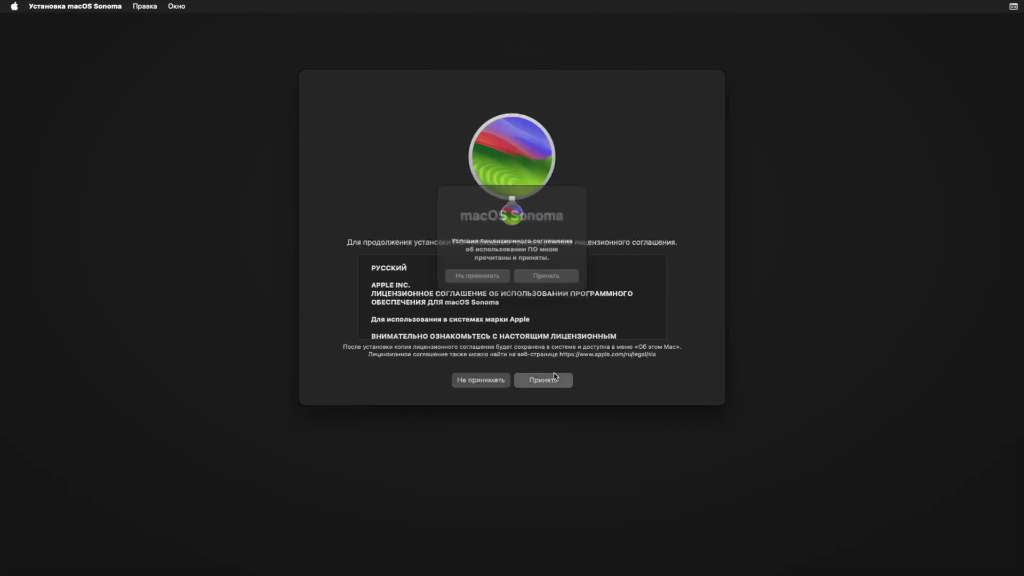
pyautogui.click(555, 282)
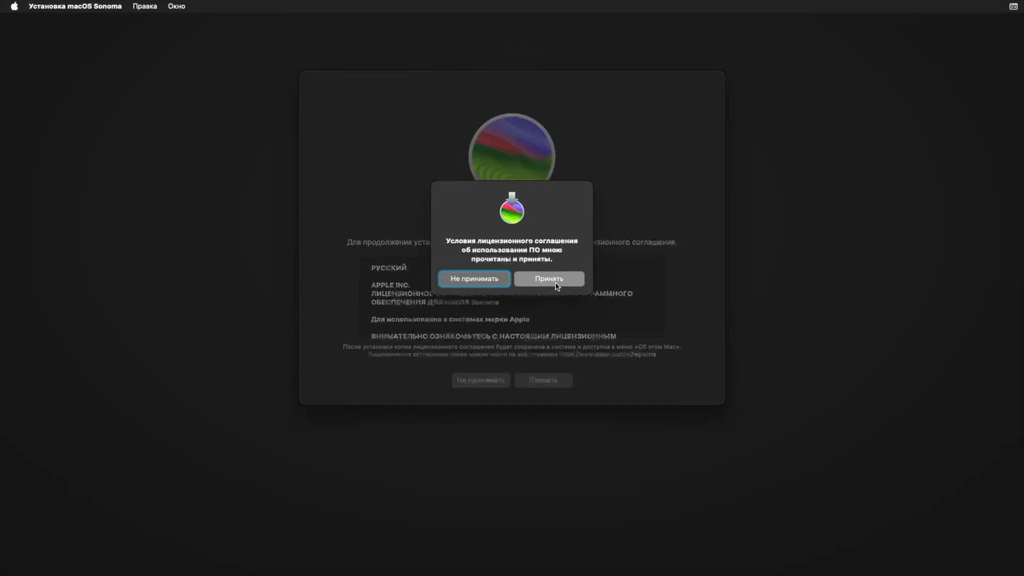
pyautogui.click(475, 305)
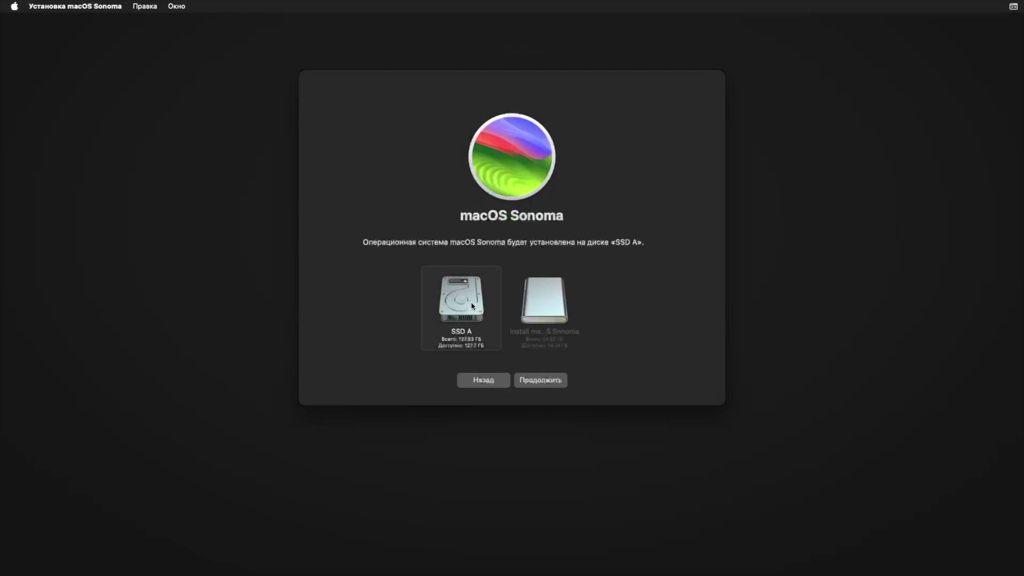
pyautogui.click(540, 381)
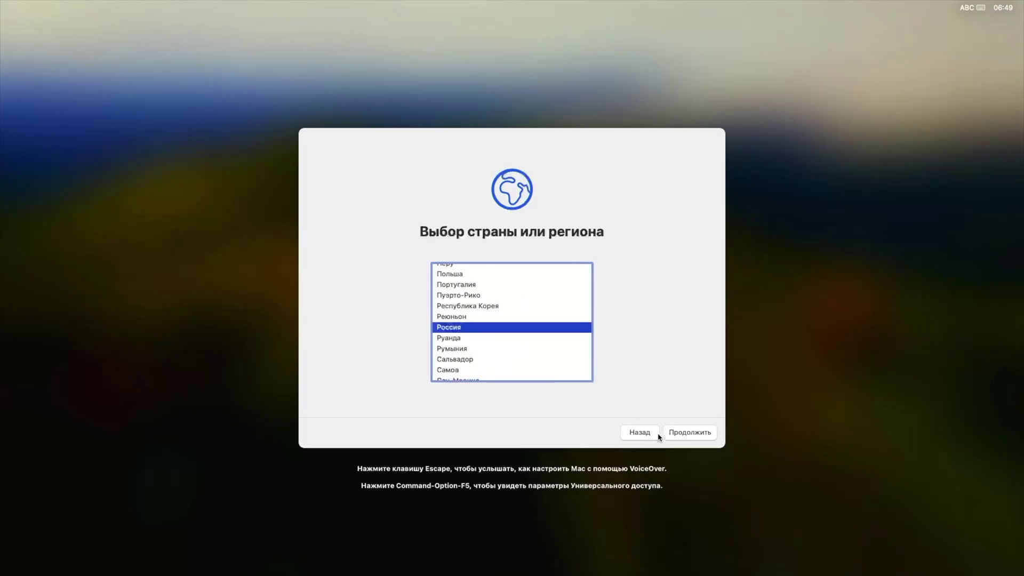
# - Confirm Россия as the country and continue past the privacy notice, skipping Migration Assistant
pyautogui.click(675, 434)
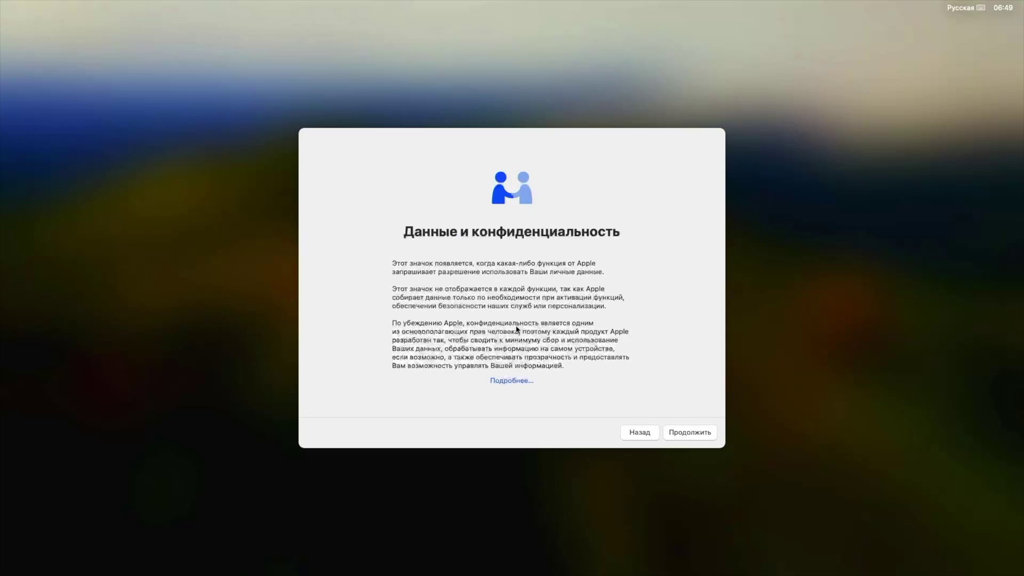
pyautogui.click(688, 432)
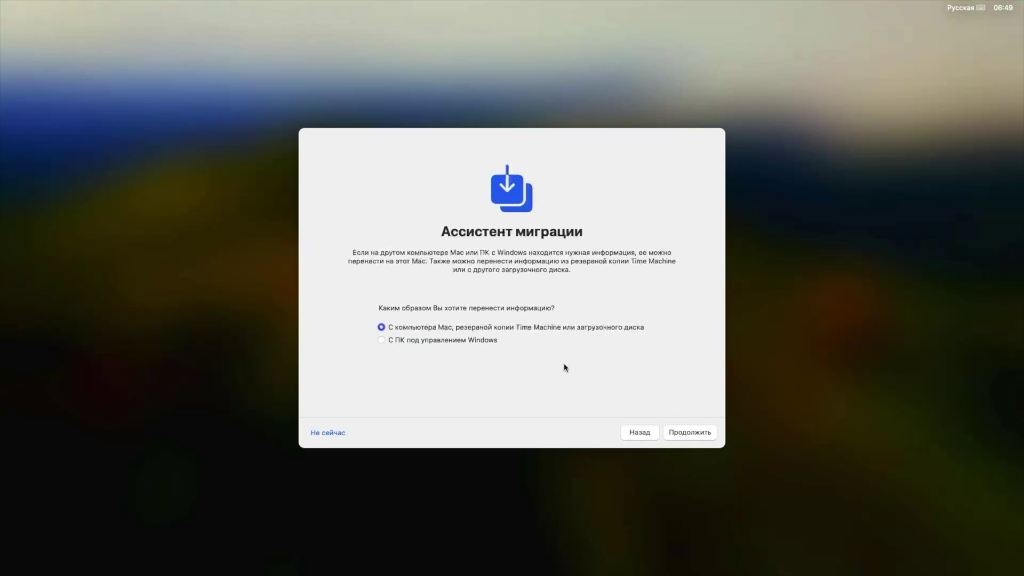
pyautogui.click(336, 435)
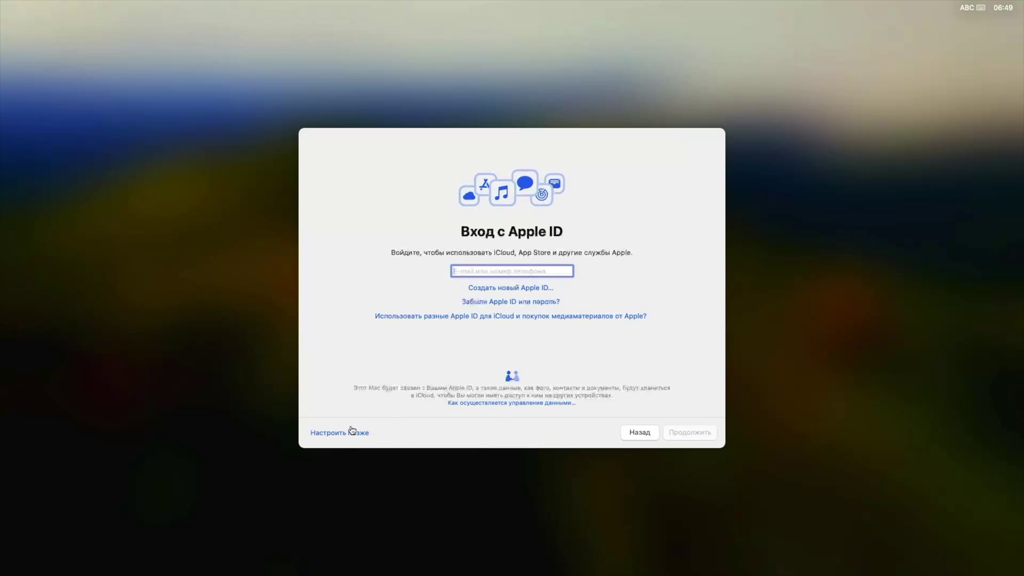
# - Skip signing in with an Apple ID and accept the macOS license terms
pyautogui.click(352, 432)
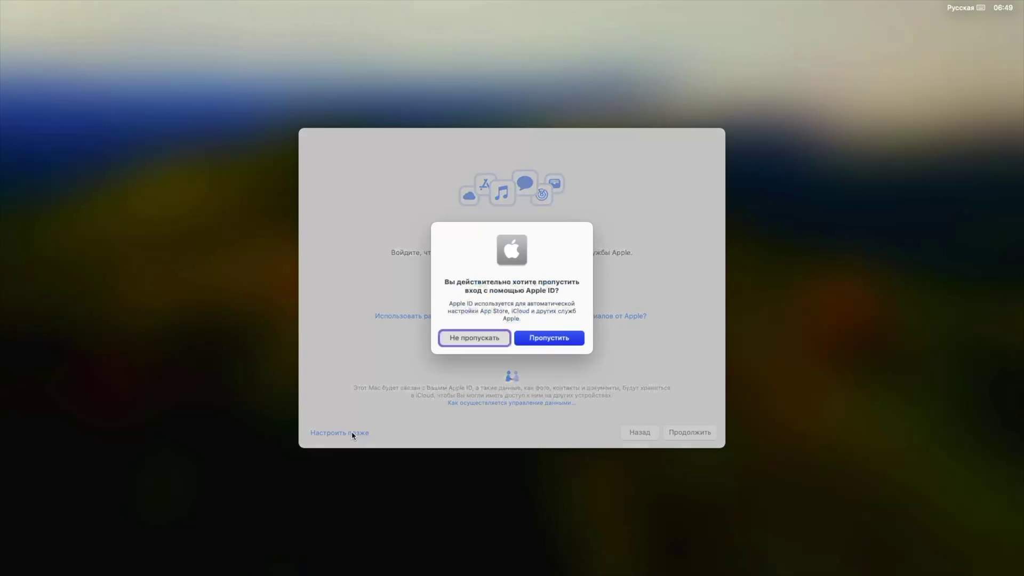
pyautogui.click(538, 341)
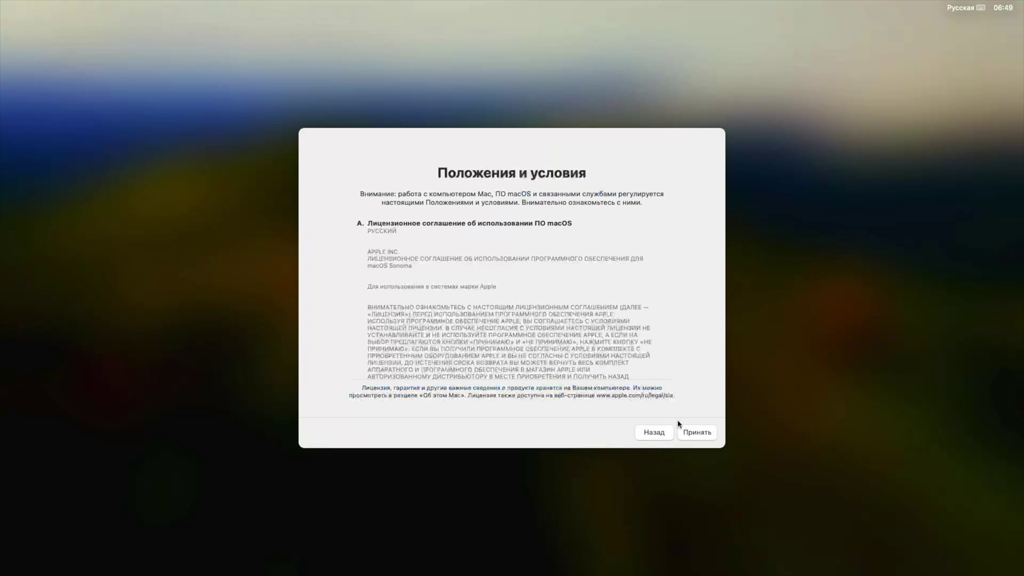
pyautogui.click(694, 433)
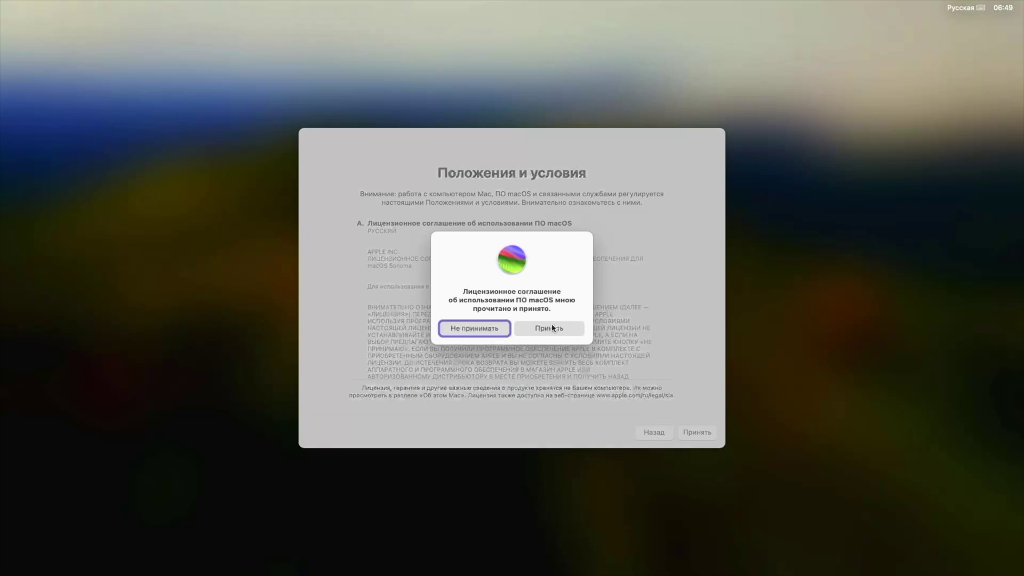
pyautogui.click(553, 327)
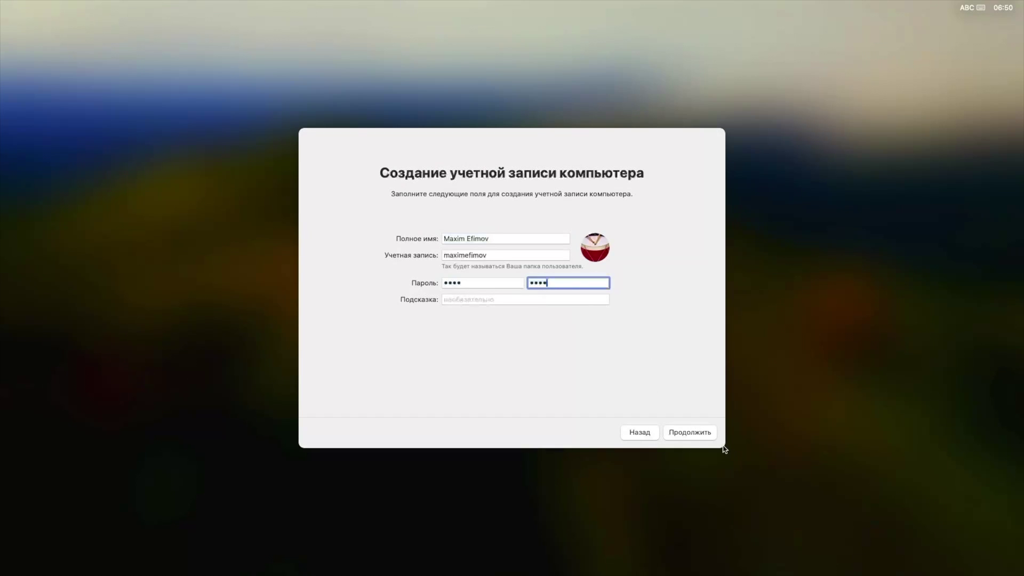
# - Submit the completed computer account form and decline Location Services
pyautogui.click(712, 435)
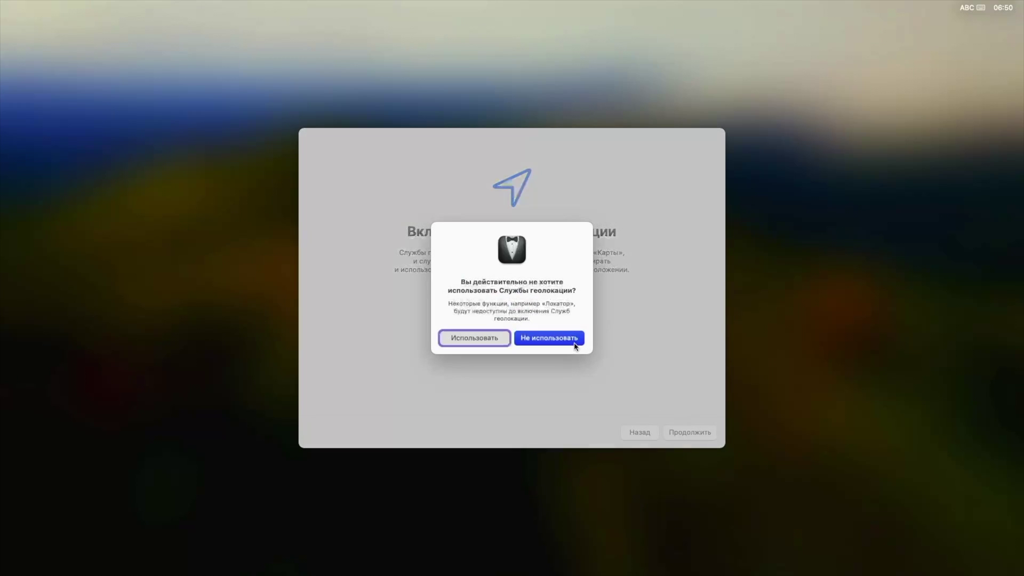
pyautogui.click(574, 336)
# - Continue to the Analytics page and turn off sharing Mac Analytics data with Apple
pyautogui.click(699, 433)
pyautogui.click(705, 433)
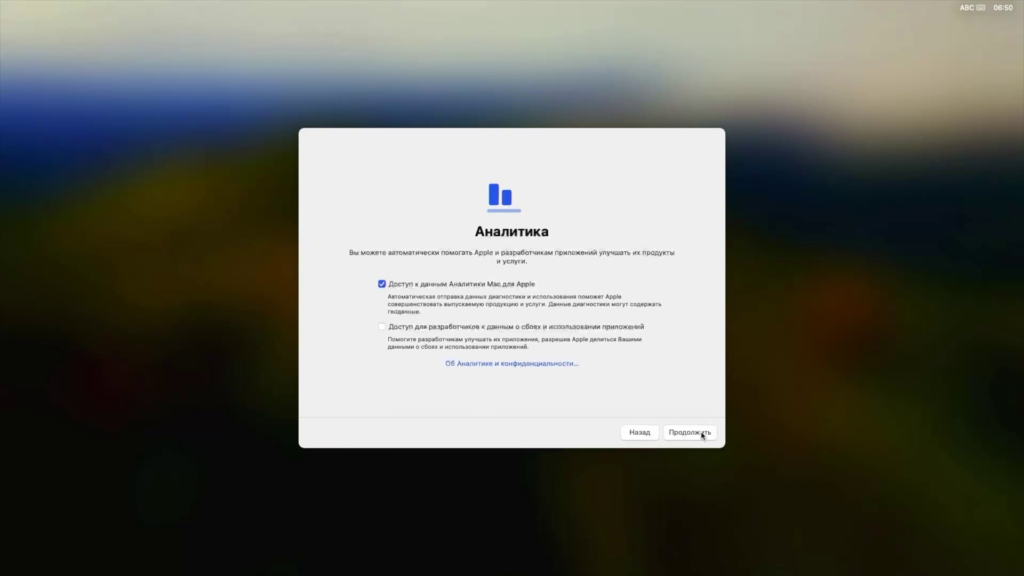
pyautogui.click(513, 287)
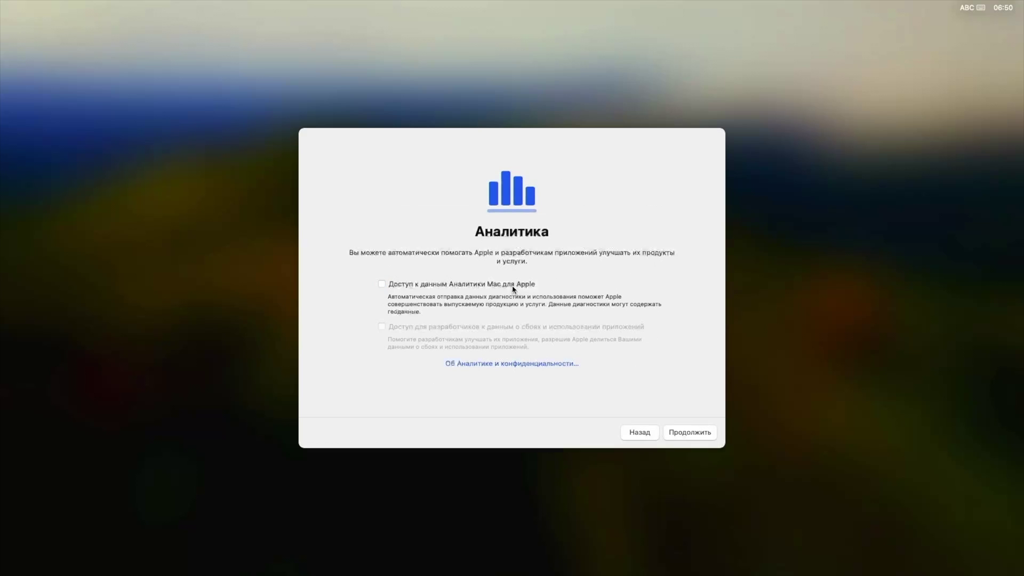
# - Continue through the remaining setup pages with Screen Time postponed, Siri left off and the Light appearance kept
pyautogui.click(673, 431)
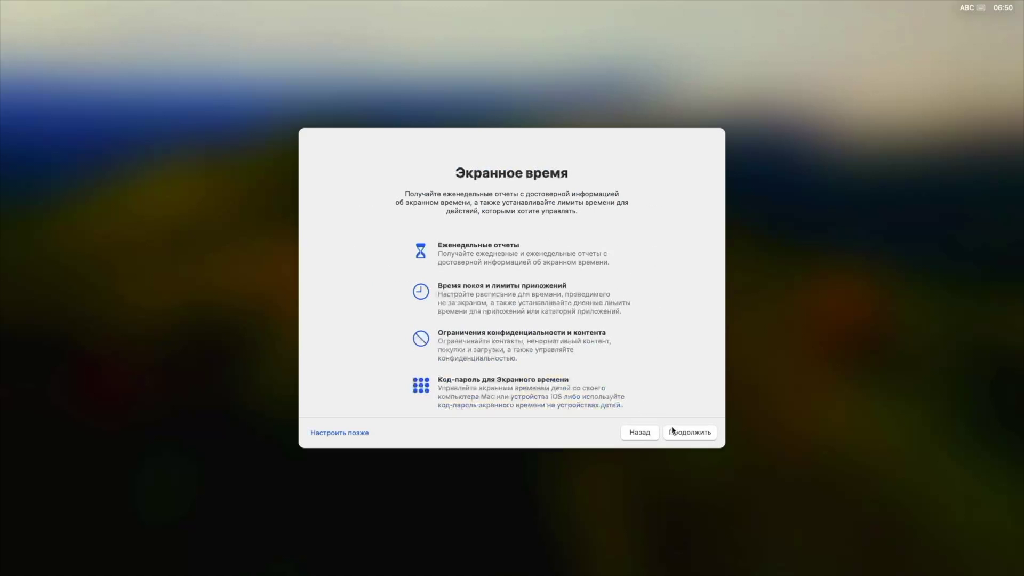
pyautogui.click(328, 435)
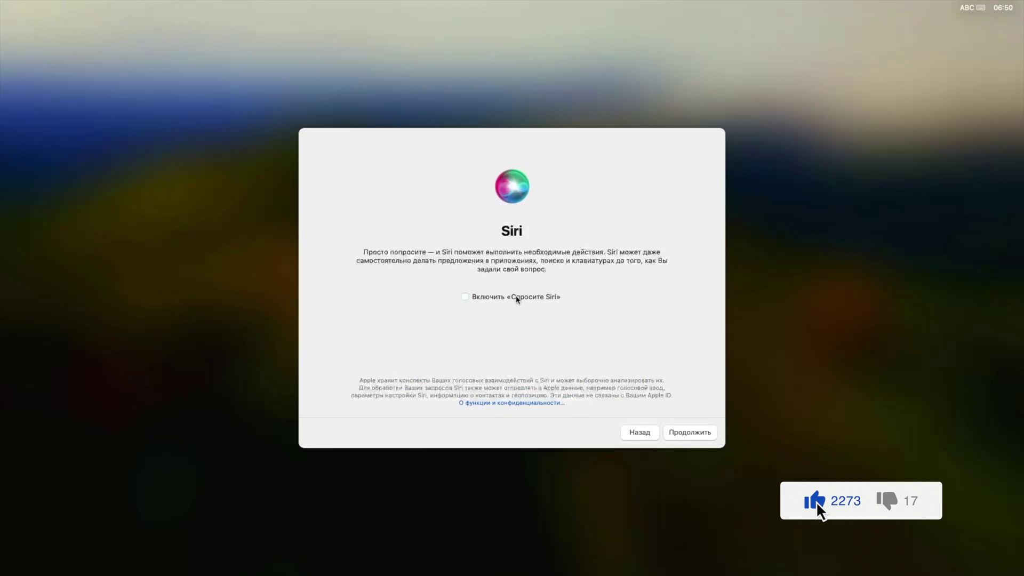
pyautogui.click(680, 437)
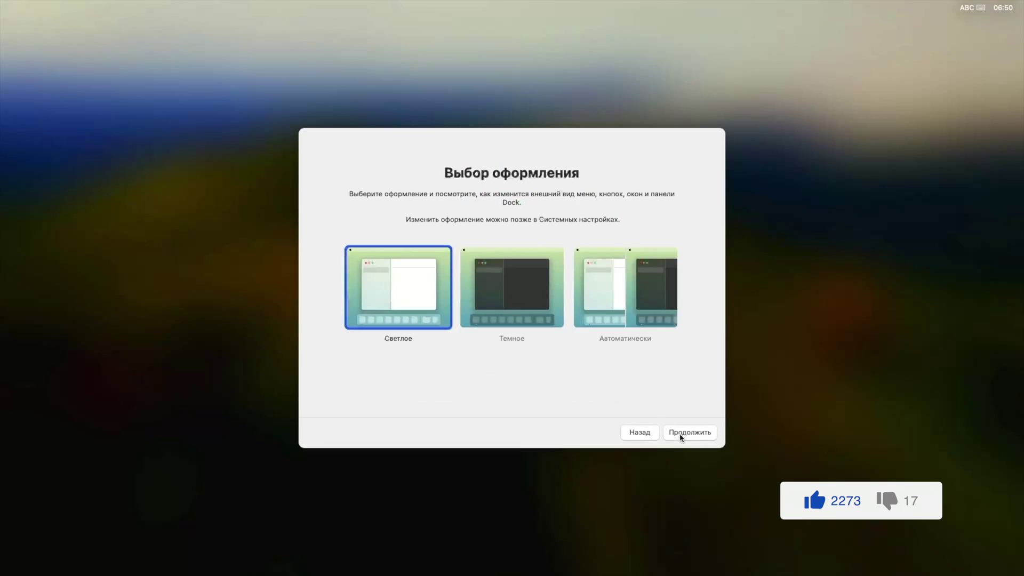
pyautogui.click(675, 432)
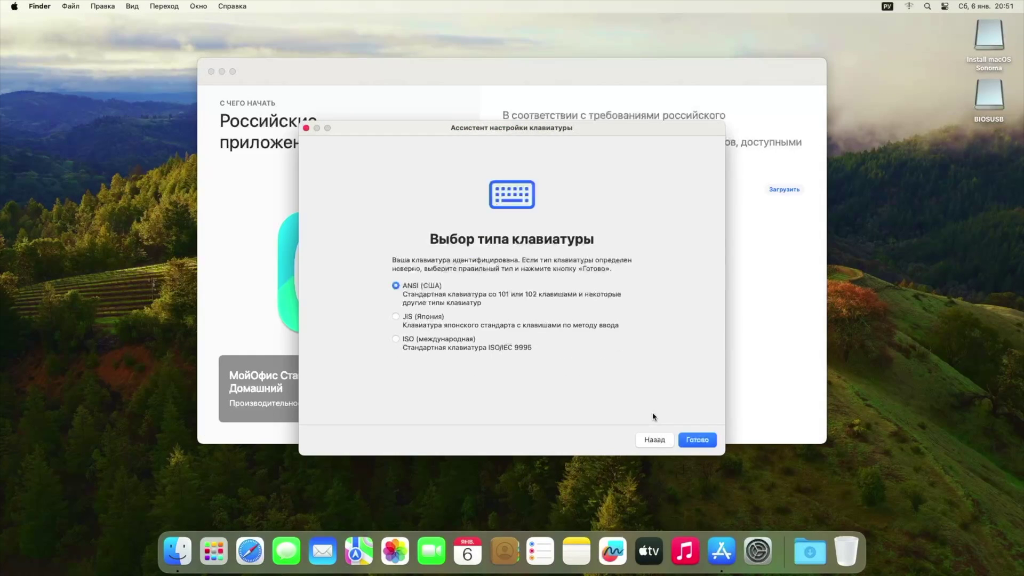
# - Confirm the ANSI keyboard type and close the window suggesting Russian apps
pyautogui.click(693, 440)
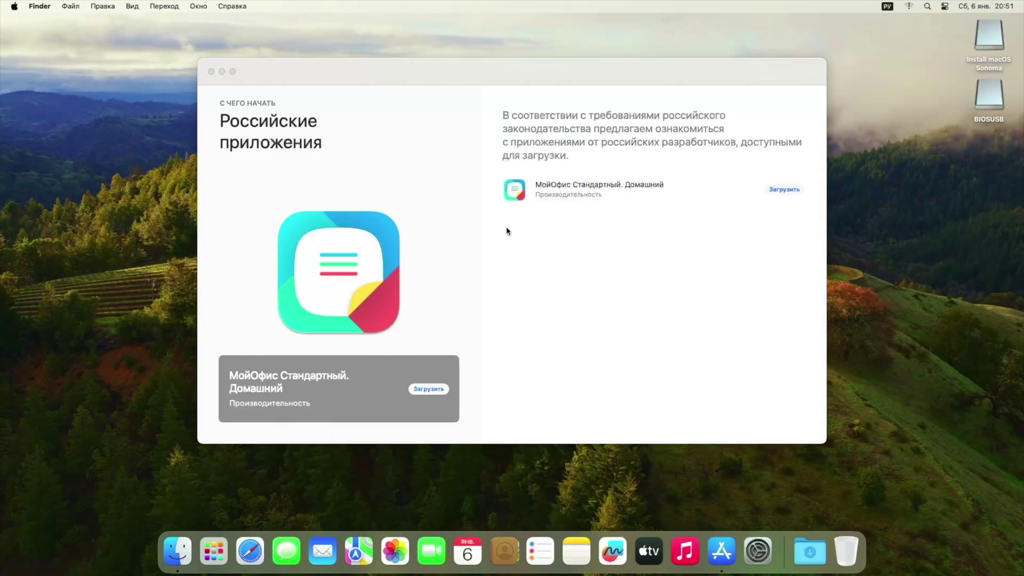
pyautogui.click(211, 72)
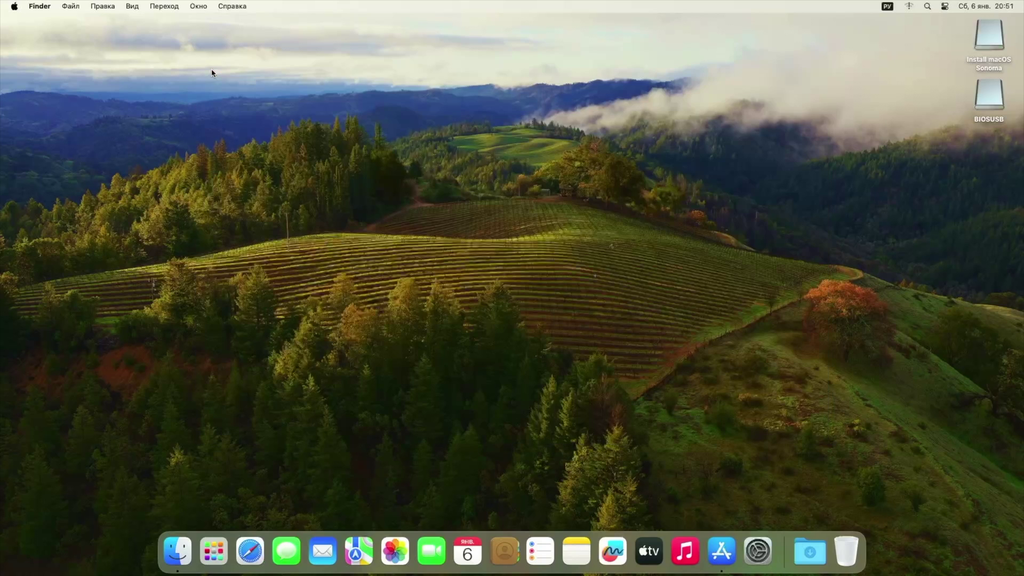
# - Copy OCAuxiliaryTools and OpenCore Configurator from the BIOSUSB drive to the desktop and minimize the drive's window
pyautogui.click(985, 105)
pyautogui.doubleClick(986, 106)
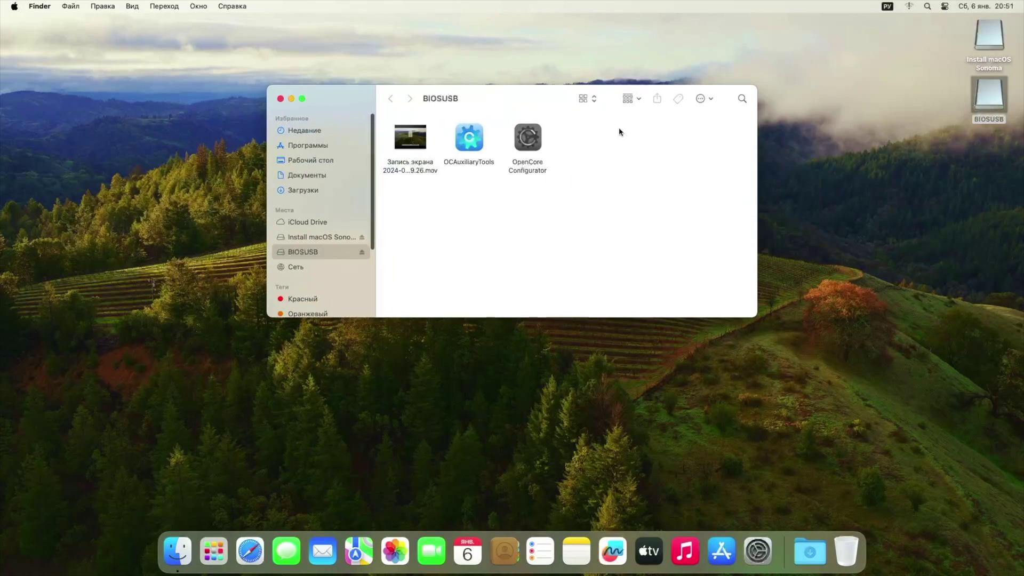
pyautogui.moveTo(570, 141); pyautogui.dragTo(450, 41)
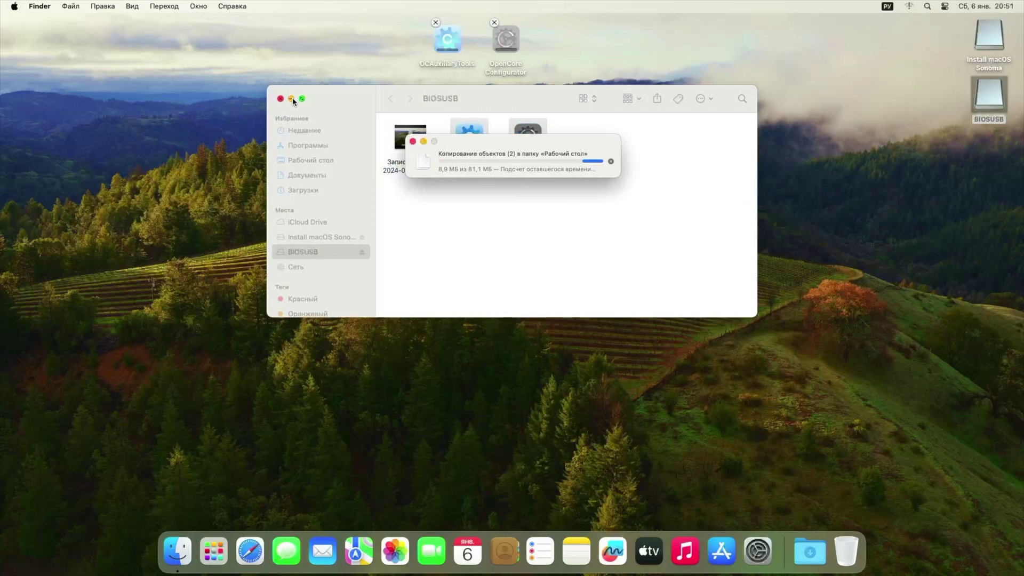
pyautogui.click(291, 99)
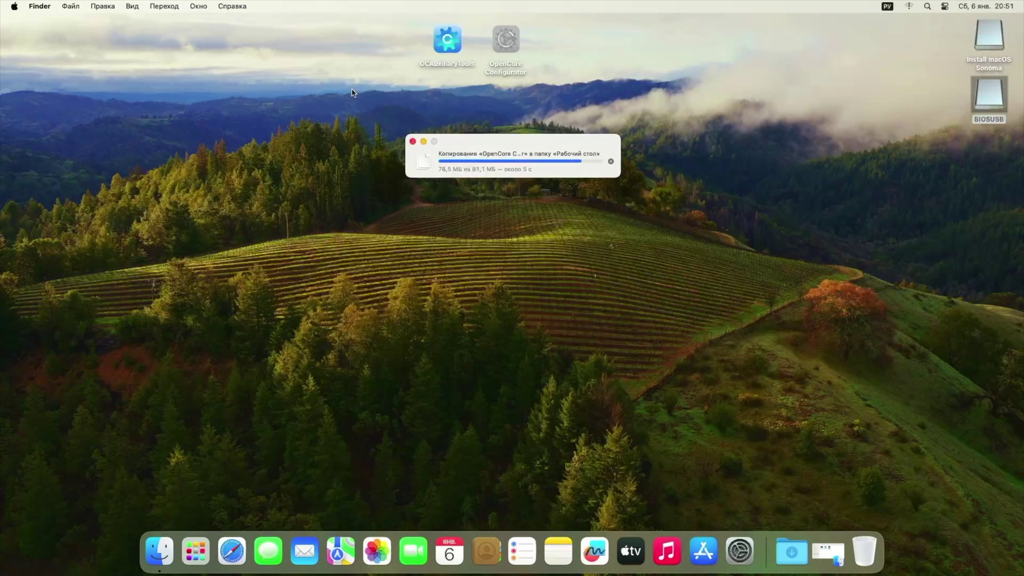
# - Launch OpenCore Configurator from the desktop and close its untitled configuration window
pyautogui.doubleClick(499, 54)
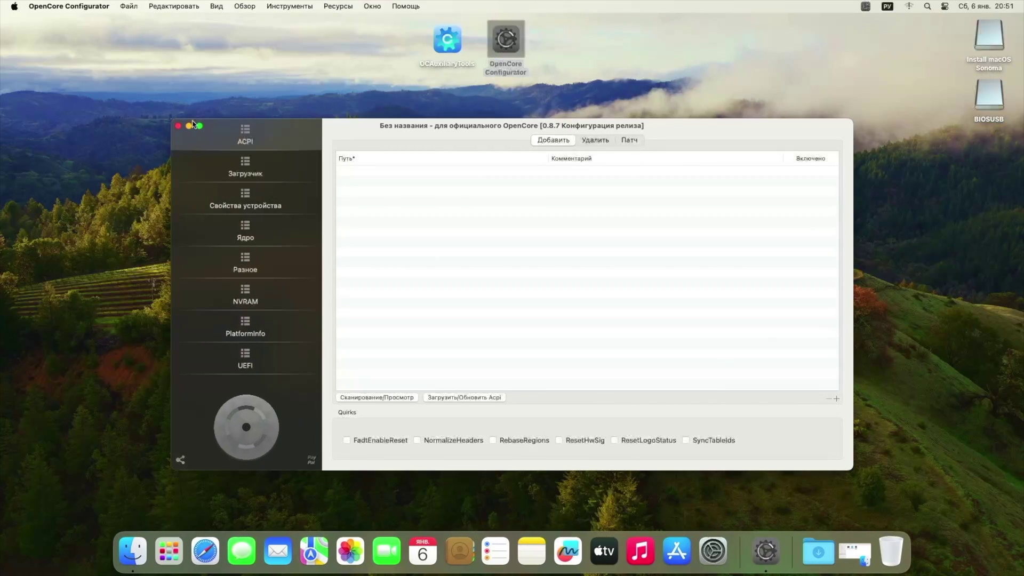
pyautogui.click(178, 126)
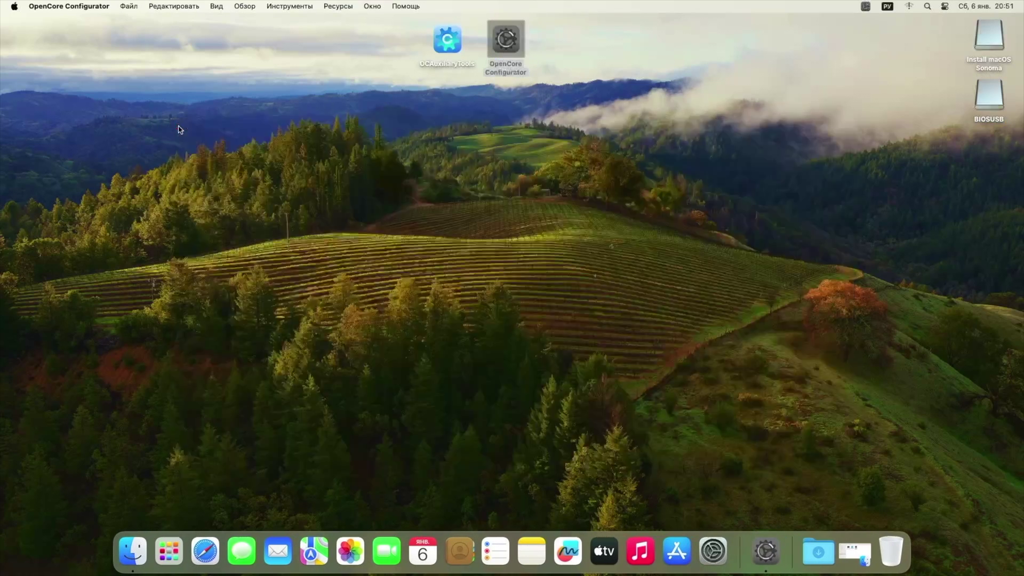
# - Enable showing hard disks on the desktop in the Finder settings and close the settings
pyautogui.click(120, 46)
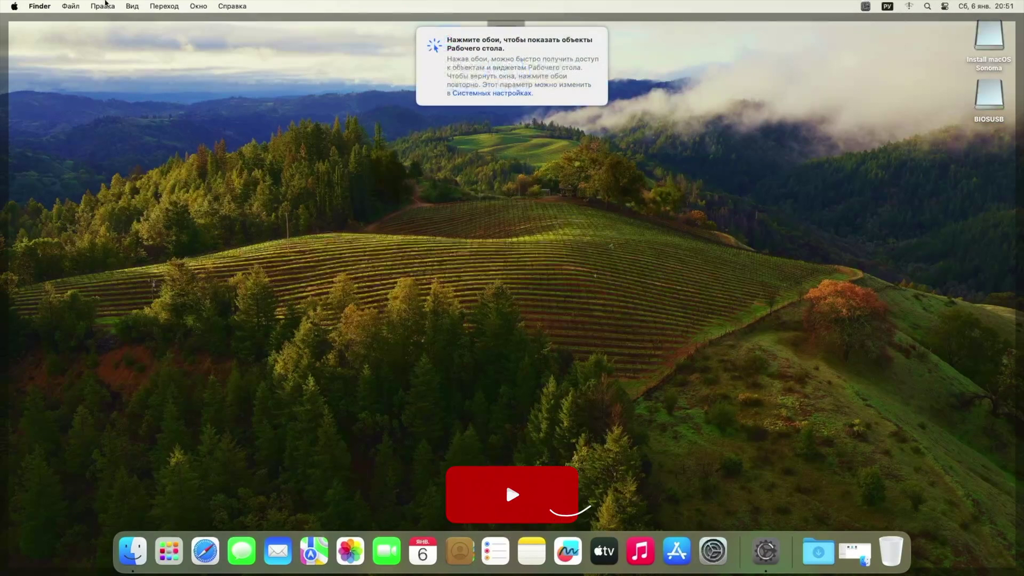
pyautogui.click(39, 6)
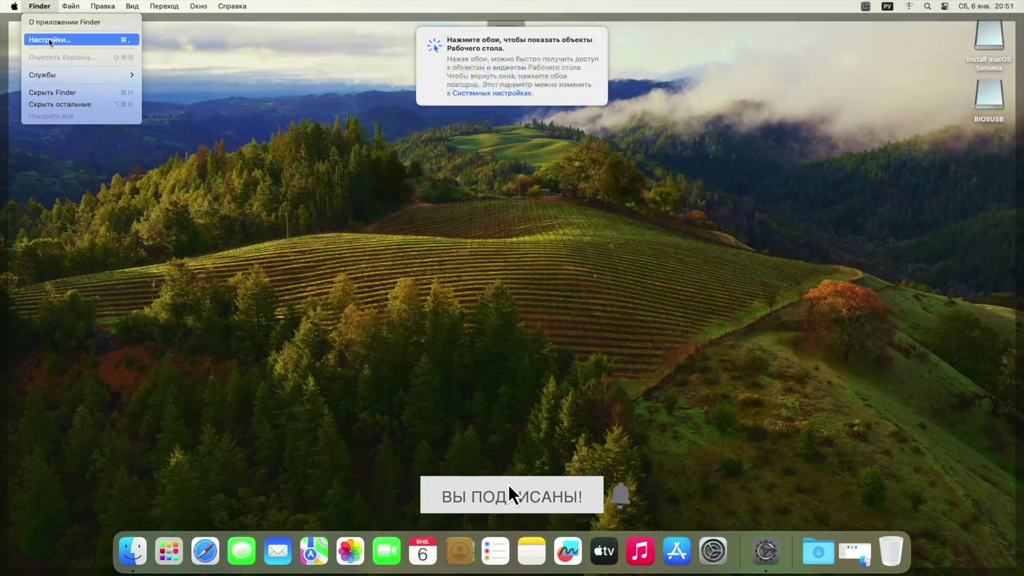
pyautogui.click(49, 39)
pyautogui.click(66, 90)
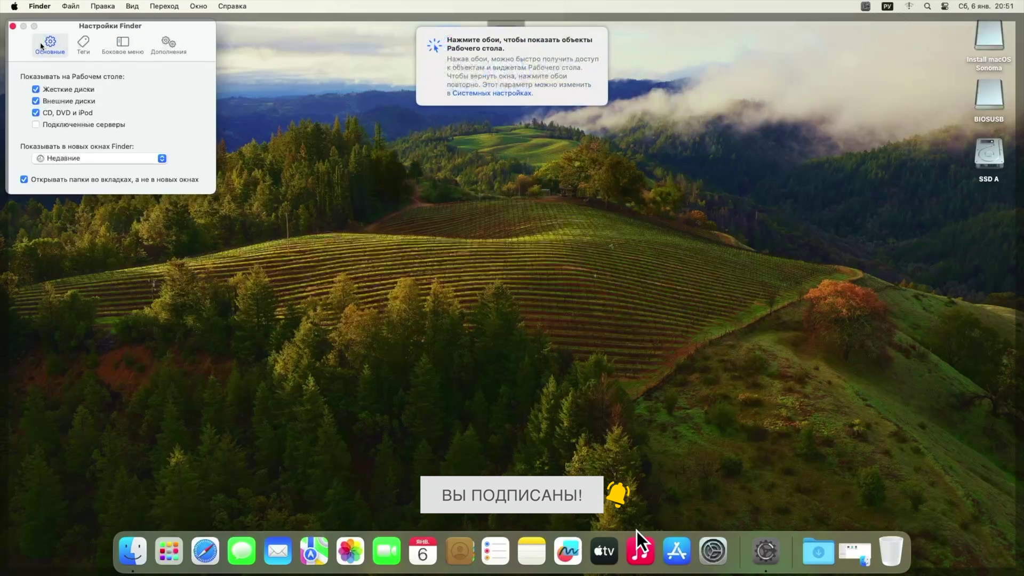
pyautogui.click(13, 26)
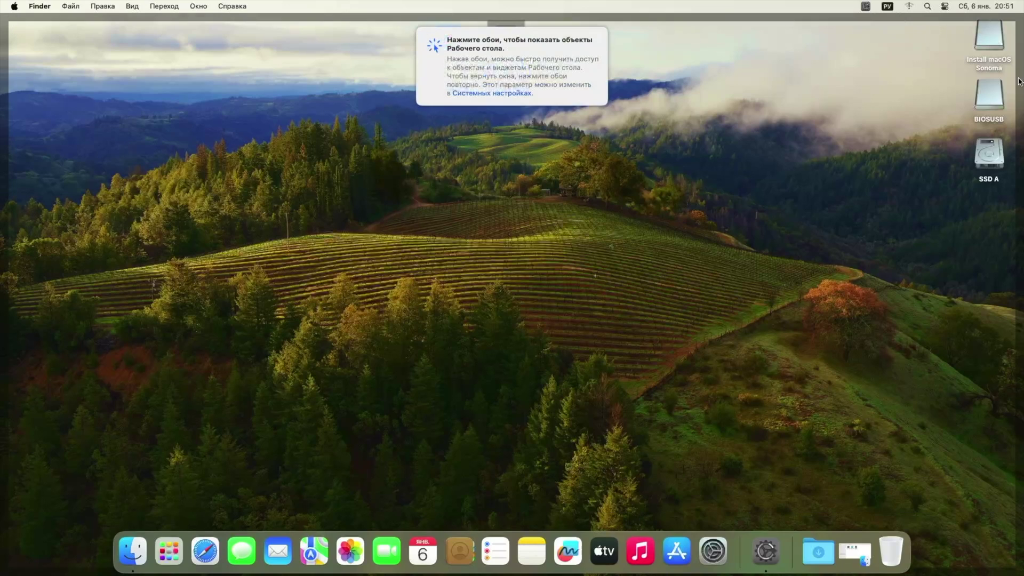
# - Mount the EFI partitions of the Apacer AS350 128GB SSD and the Flash Disk with OpenCore Configurator, authorizing with the account password
pyautogui.click(865, 7)
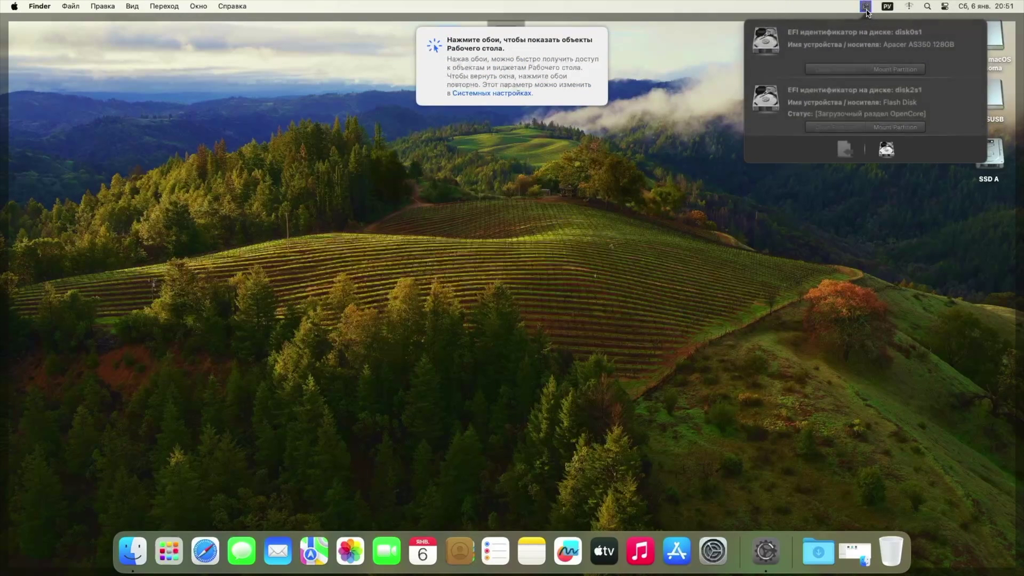
pyautogui.click(882, 70)
pyautogui.write('••••')
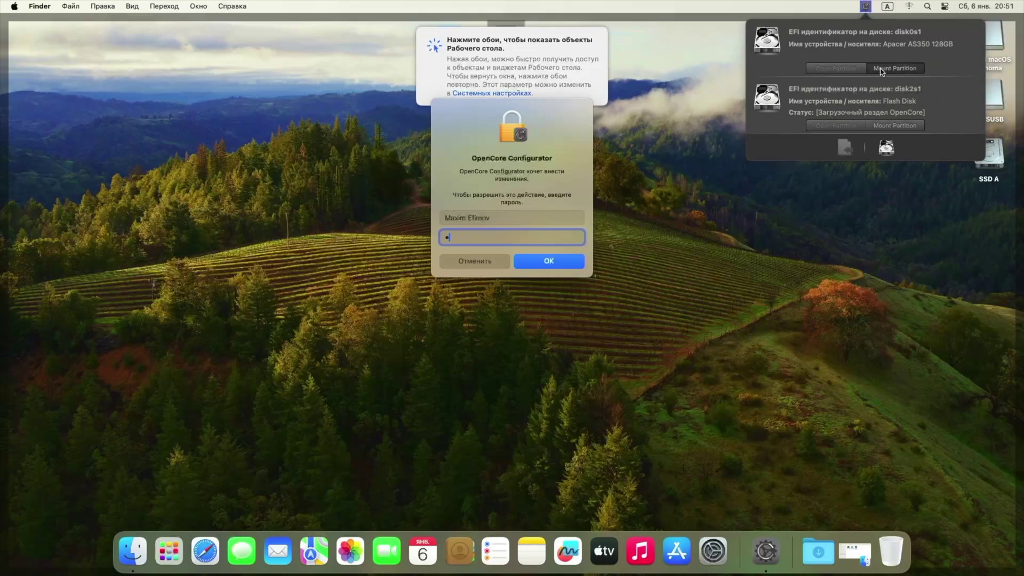
pyautogui.click(567, 263)
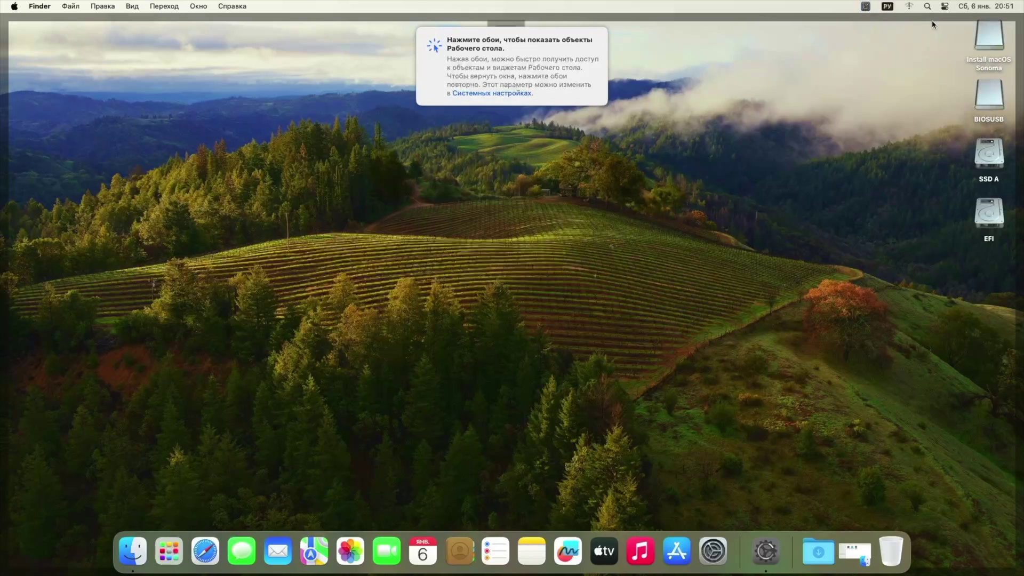
pyautogui.click(865, 6)
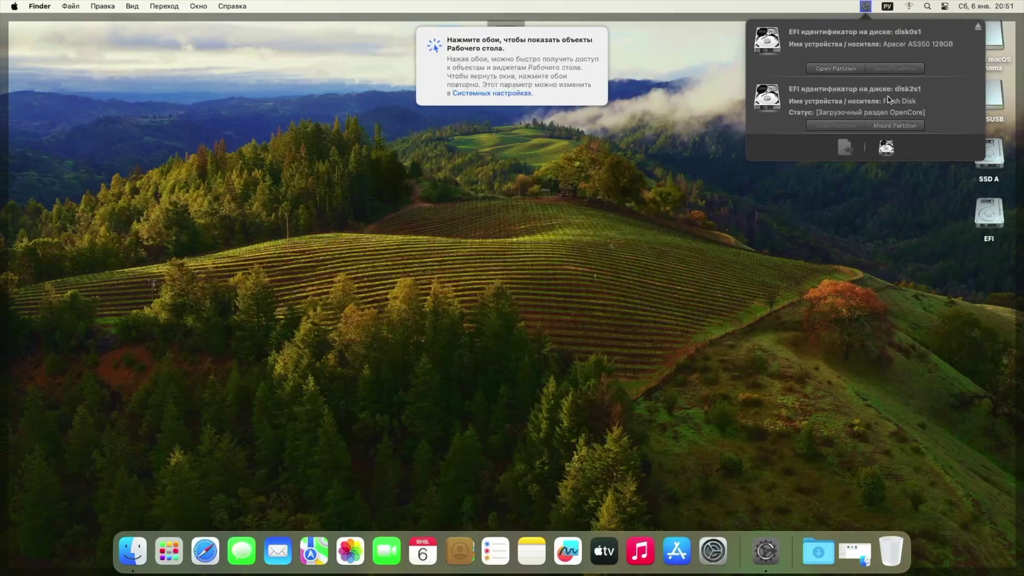
pyautogui.click(901, 127)
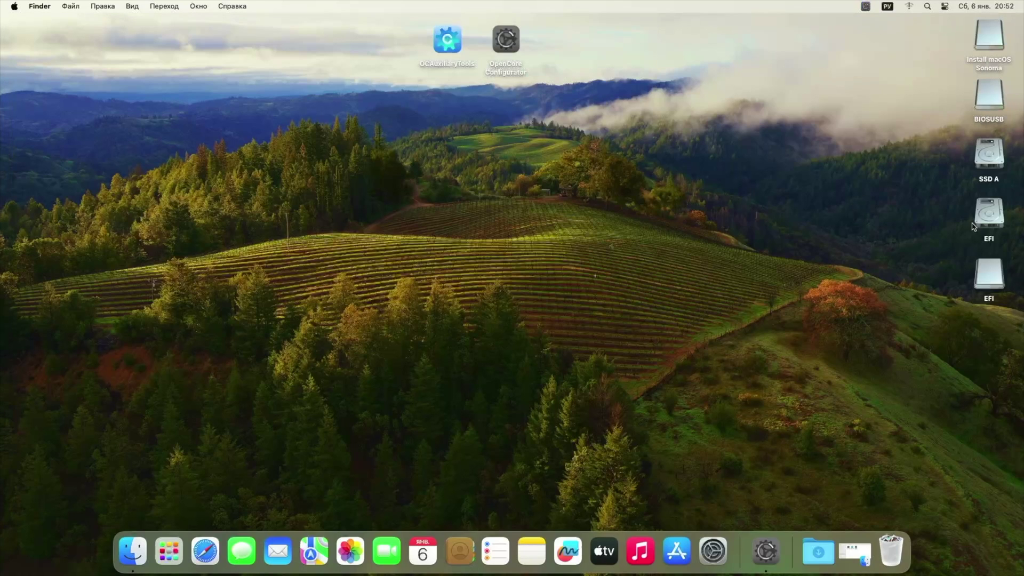
# - Copy the EFI folder from the USB flash drive's EFI partition
pyautogui.doubleClick(996, 272)
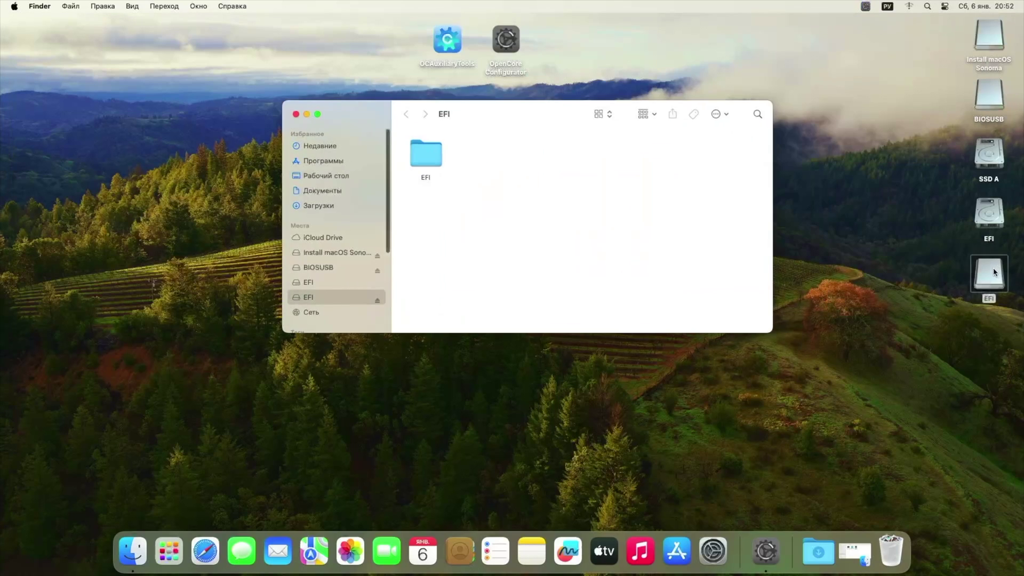
pyautogui.rightClick(430, 151)
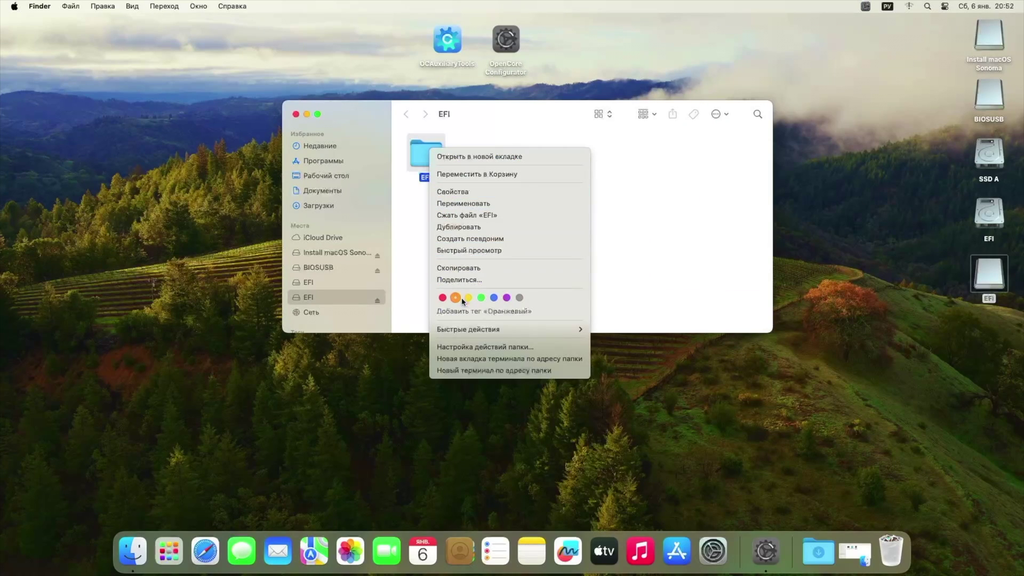
pyautogui.click(467, 271)
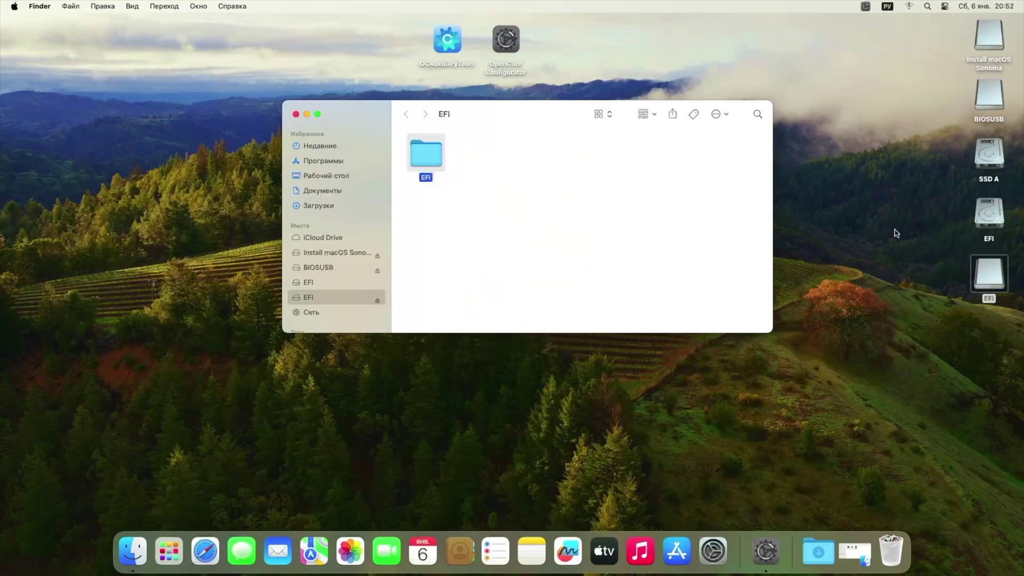
# - Replace the EFI folder on the SSD's EFI partition with the copied one, moving the old folder to the Trash
pyautogui.doubleClick(997, 225)
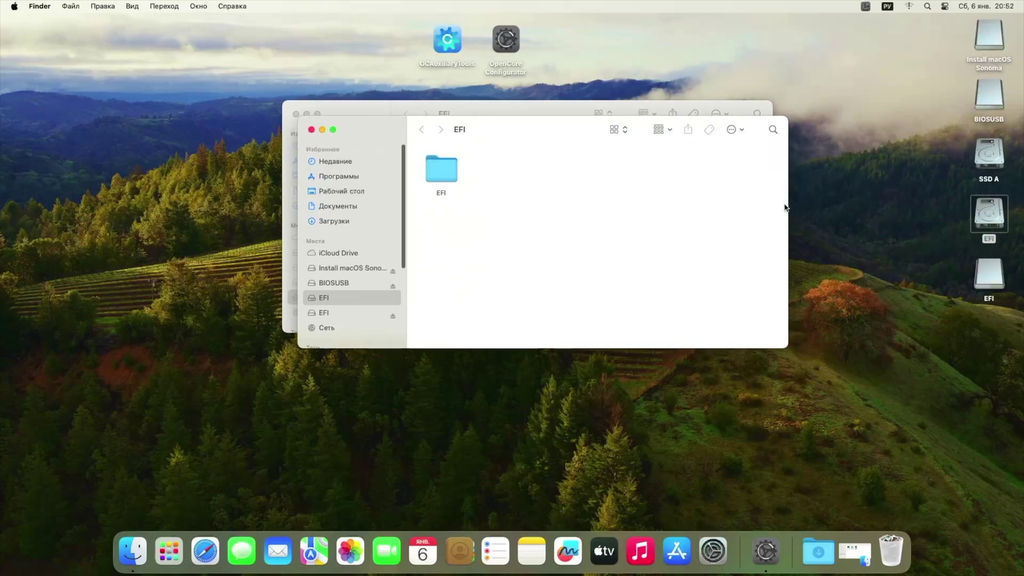
pyautogui.rightClick(439, 175)
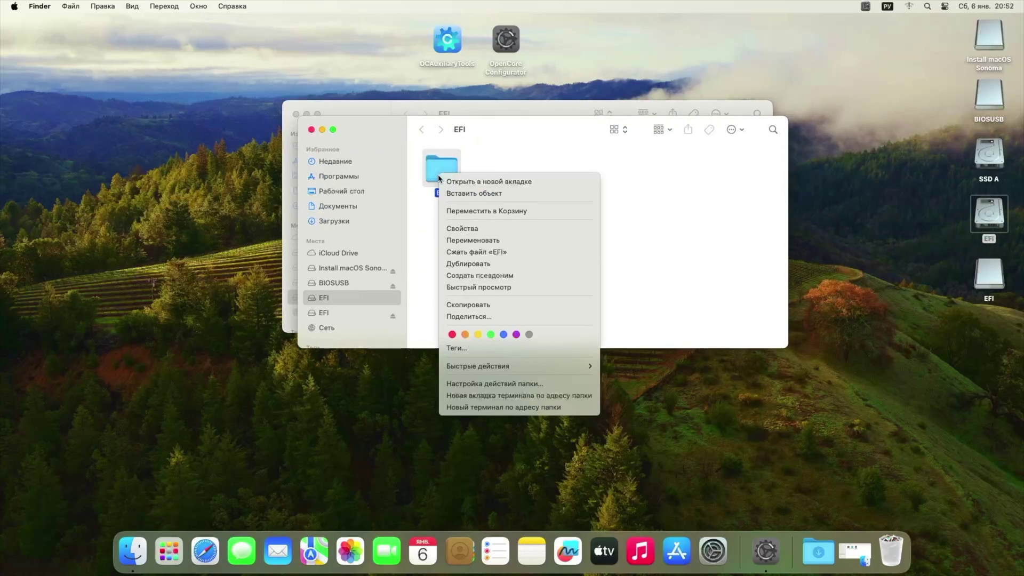
pyautogui.click(450, 211)
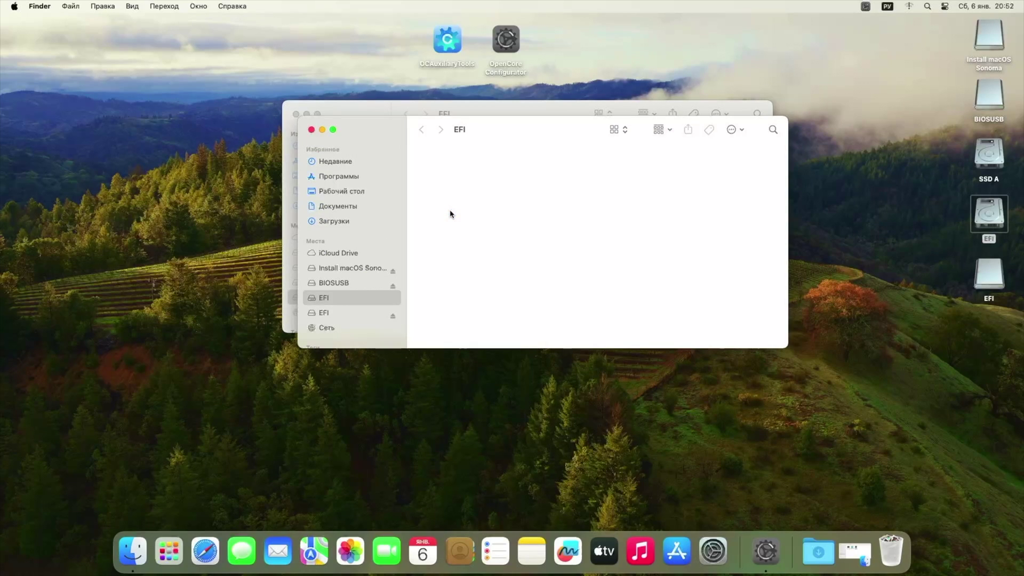
pyautogui.rightClick(452, 210)
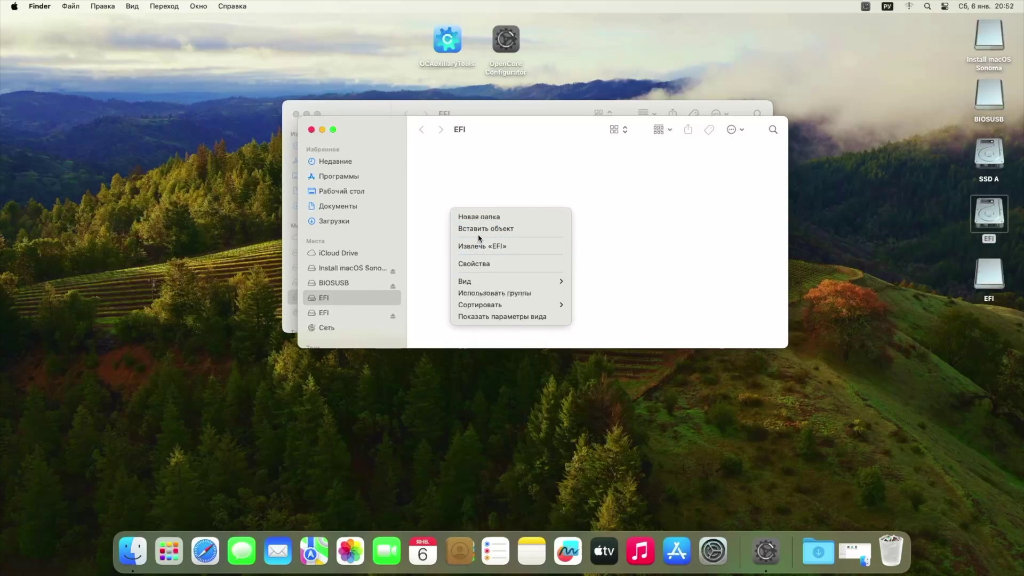
pyautogui.click(479, 229)
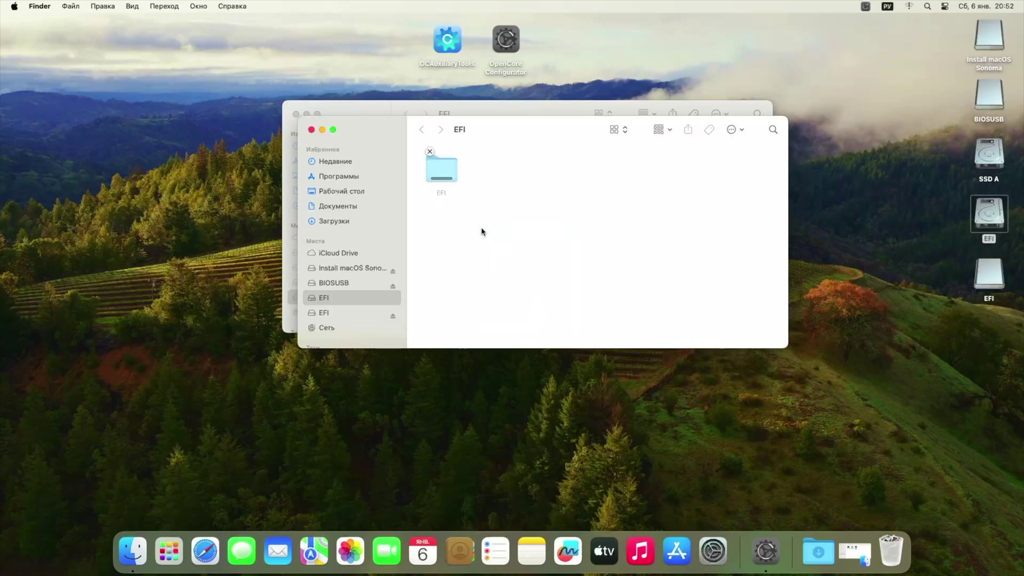
# - Empty the Trash, confirming permanent deletion of its contents
pyautogui.rightClick(898, 550)
pyautogui.click(902, 513)
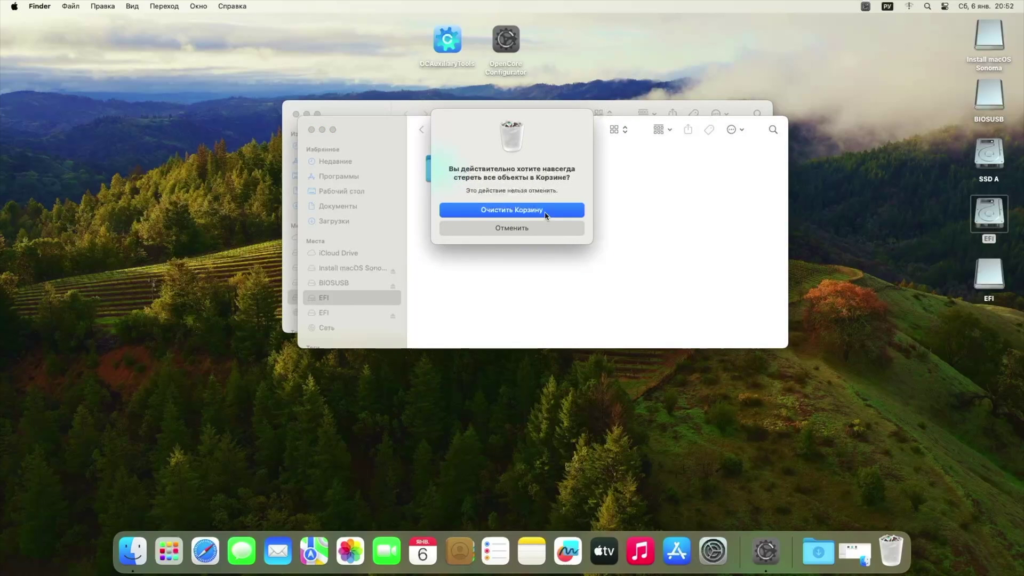
pyautogui.click(543, 211)
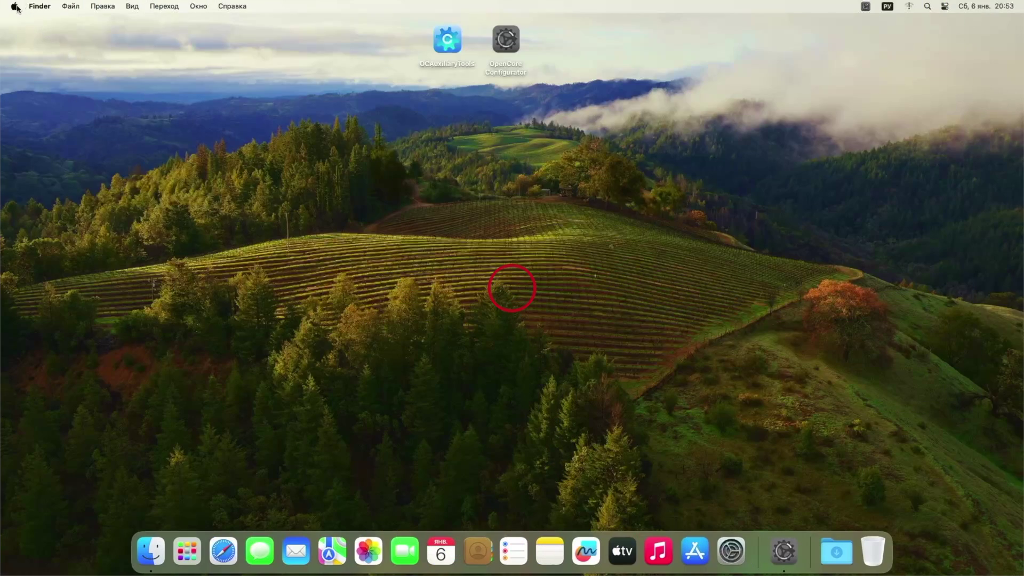
# - Open About This Mac to check the processor, graphics, memory and macOS version
pyautogui.click(15, 6)
pyautogui.click(21, 24)
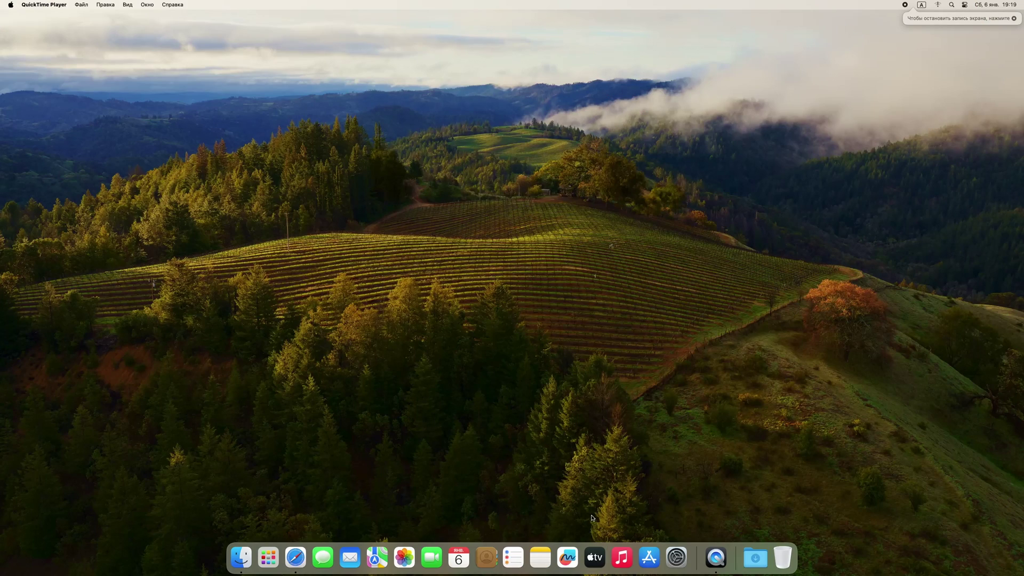
pyautogui.click(10, 5)
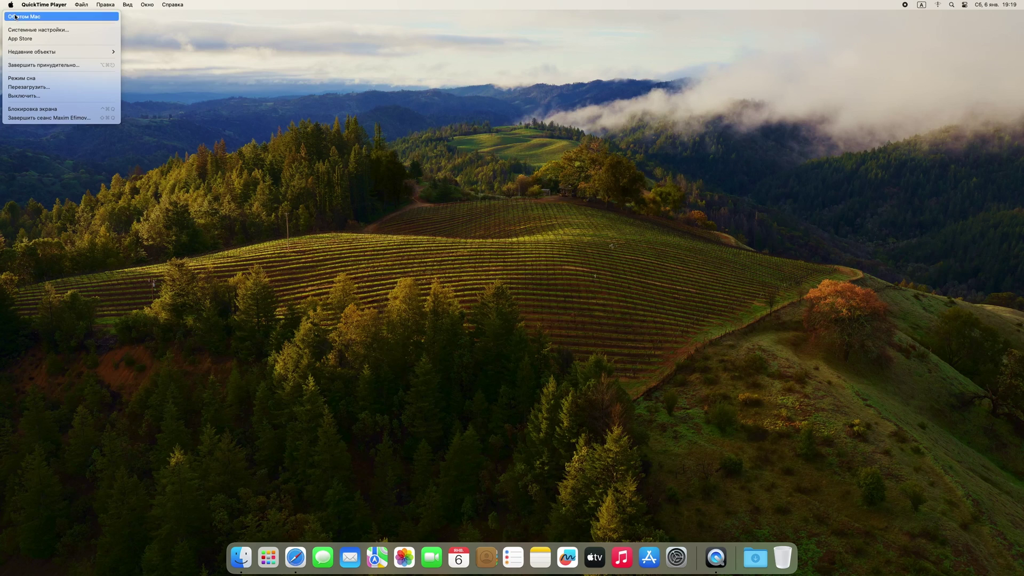
pyautogui.click(15, 17)
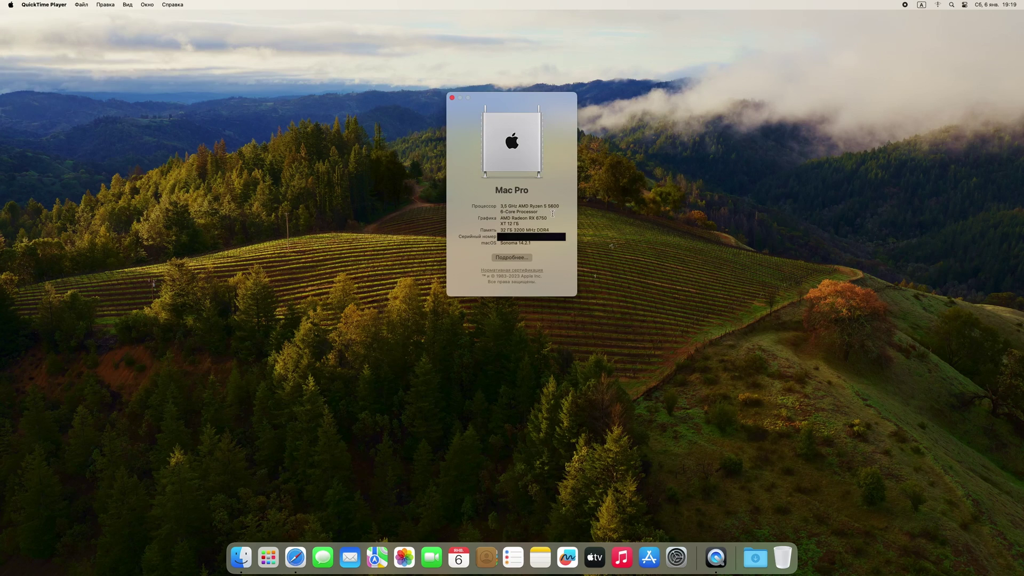
# - Review the detailed Mac and display settings and open the System Report to examine the hardware overview
pyautogui.click(521, 260)
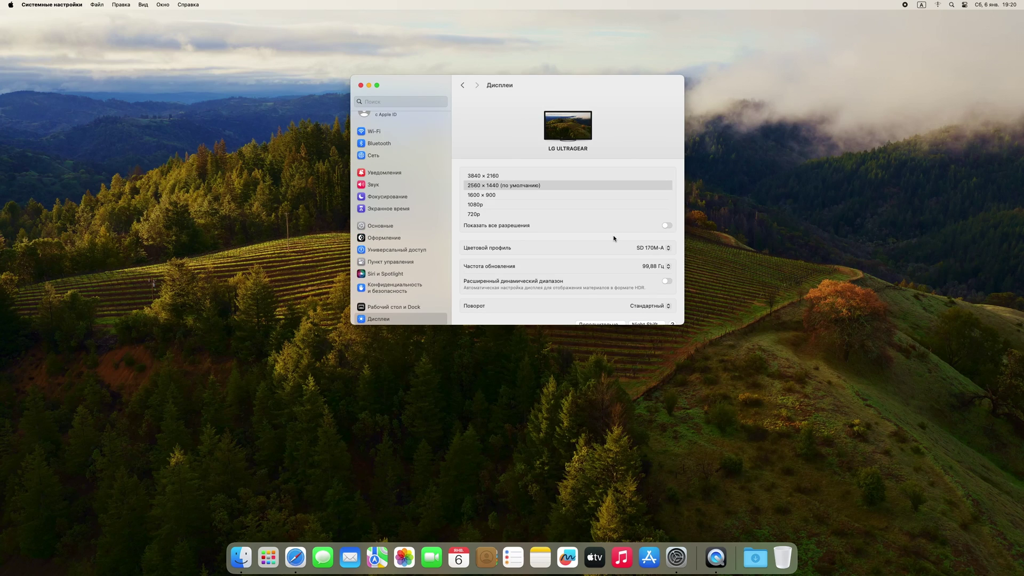
pyautogui.scroll(-1, 614, 239)
pyautogui.click(655, 254)
pyautogui.click(652, 254)
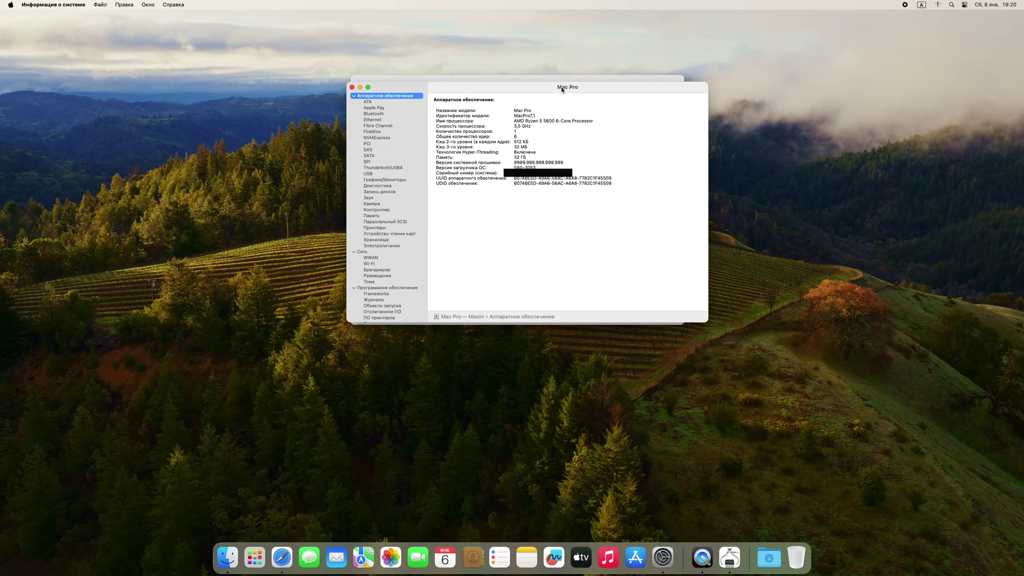
# - Examine the SATA and NVMExpress sections of the System Report and inspect the details of the Apacer AS350 128GB drive
pyautogui.click(530, 116)
pyautogui.click(368, 156)
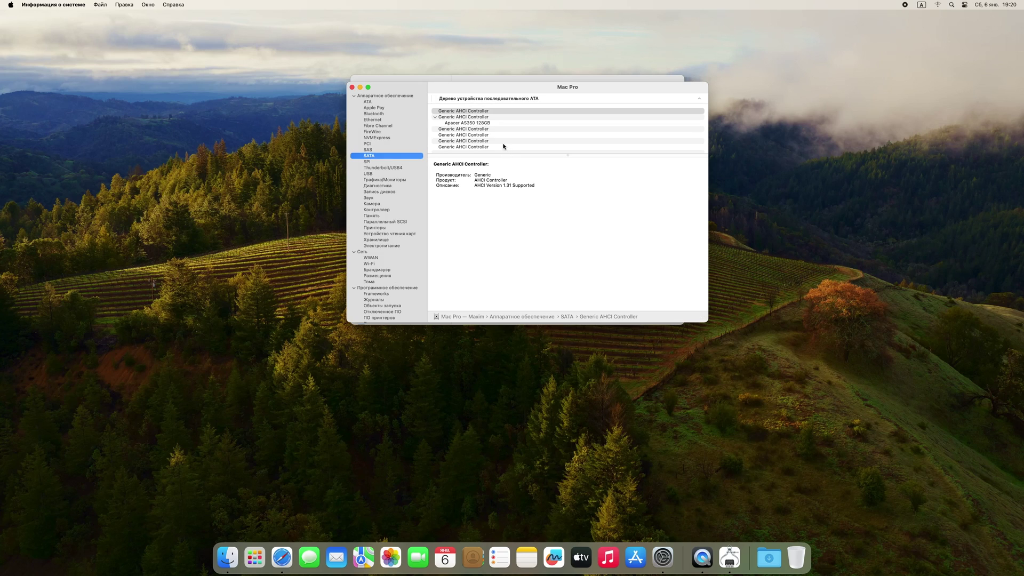
pyautogui.click(372, 139)
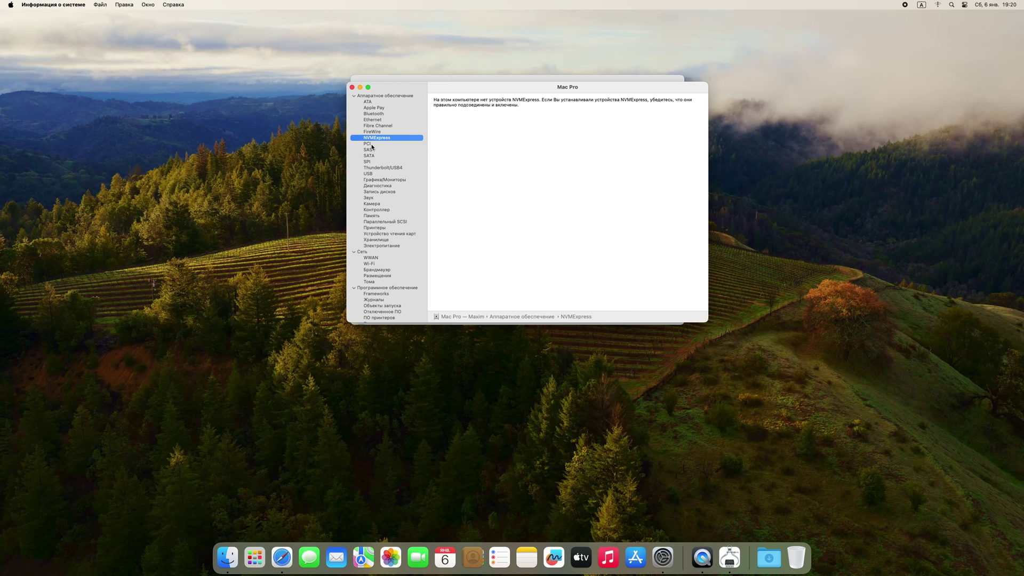
pyautogui.click(373, 155)
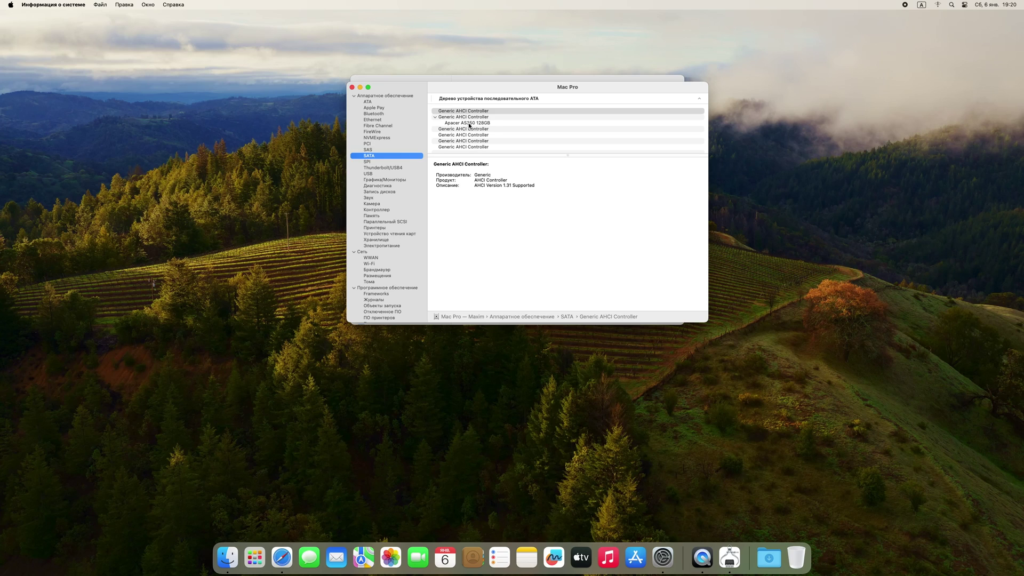
pyautogui.click(469, 124)
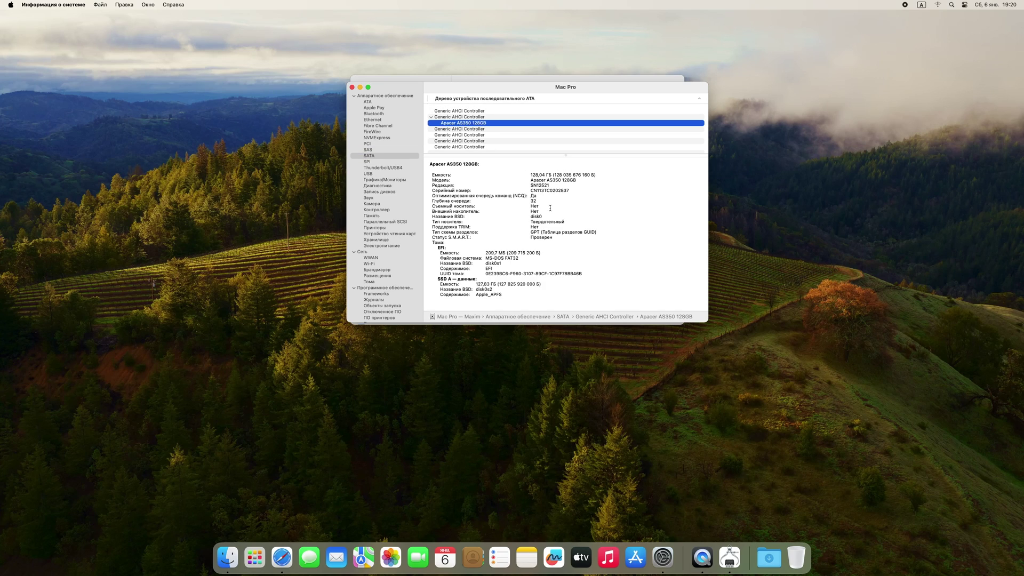
pyautogui.click(539, 227)
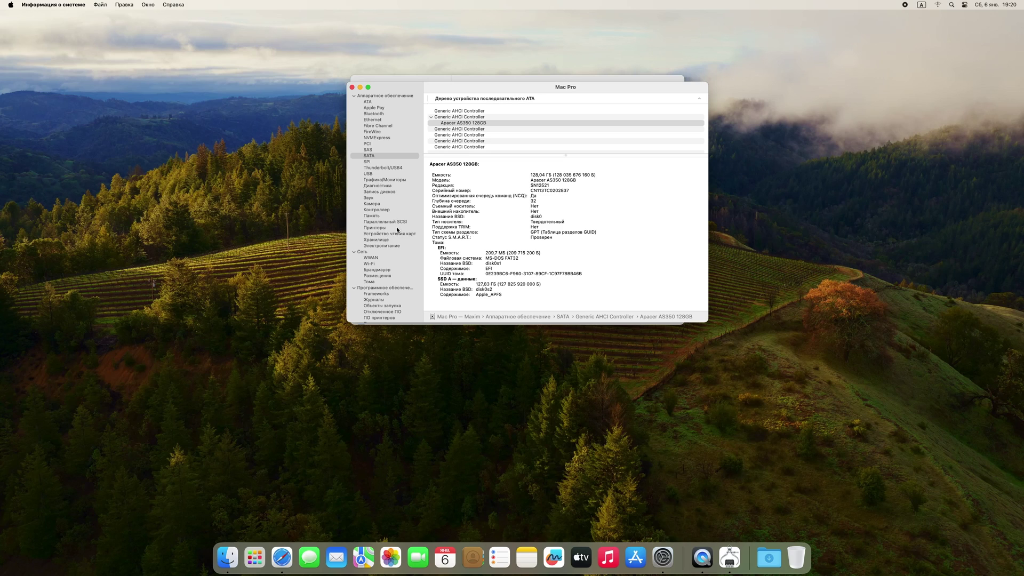
# - Examine the graphics and display details in the System Report, highlighting the VRAM and Metal support values
pyautogui.click(376, 180)
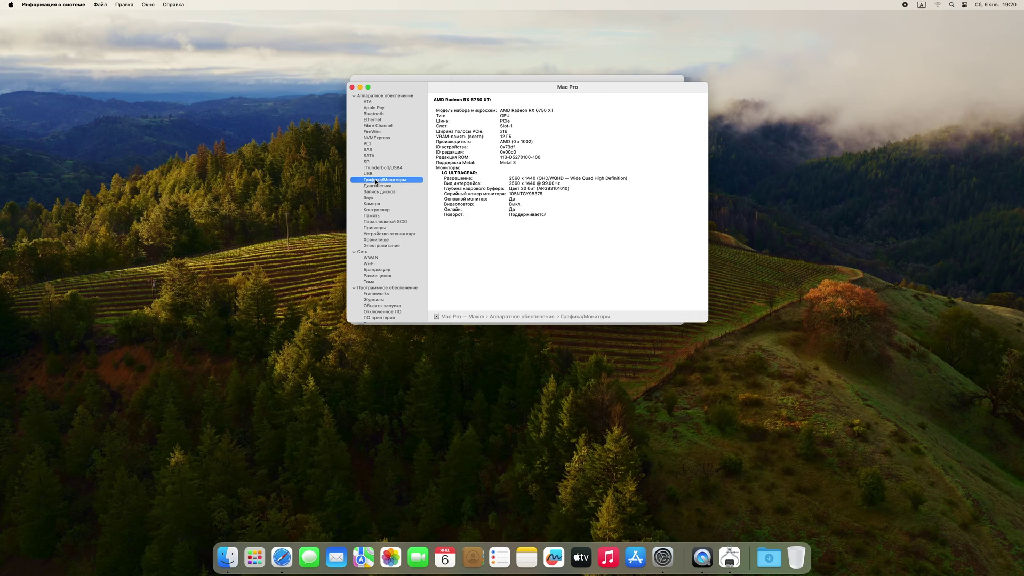
pyautogui.moveTo(553, 111); pyautogui.dragTo(514, 137)
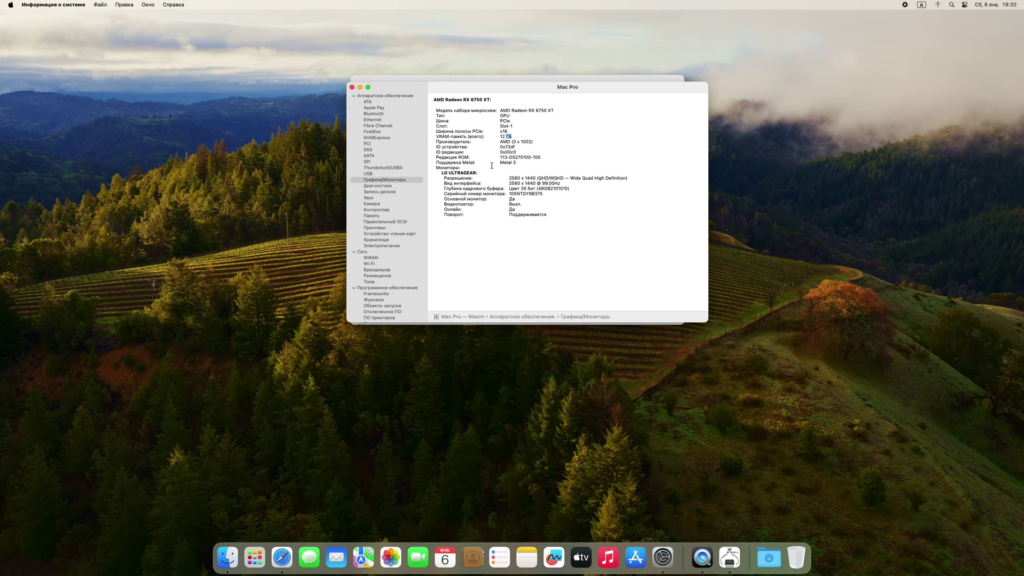
pyautogui.moveTo(501, 163); pyautogui.dragTo(516, 164)
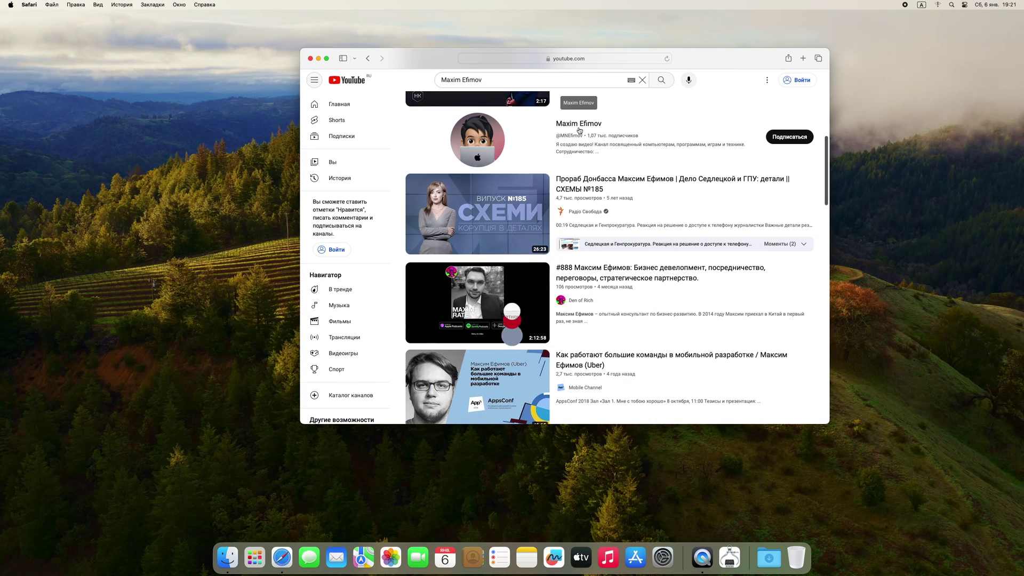
# - In Safari, play the channel's Grogu gaming PC video on YouTube, skip ahead, enable theater mode and move the window lower on the desktop
pyautogui.click(560, 85)
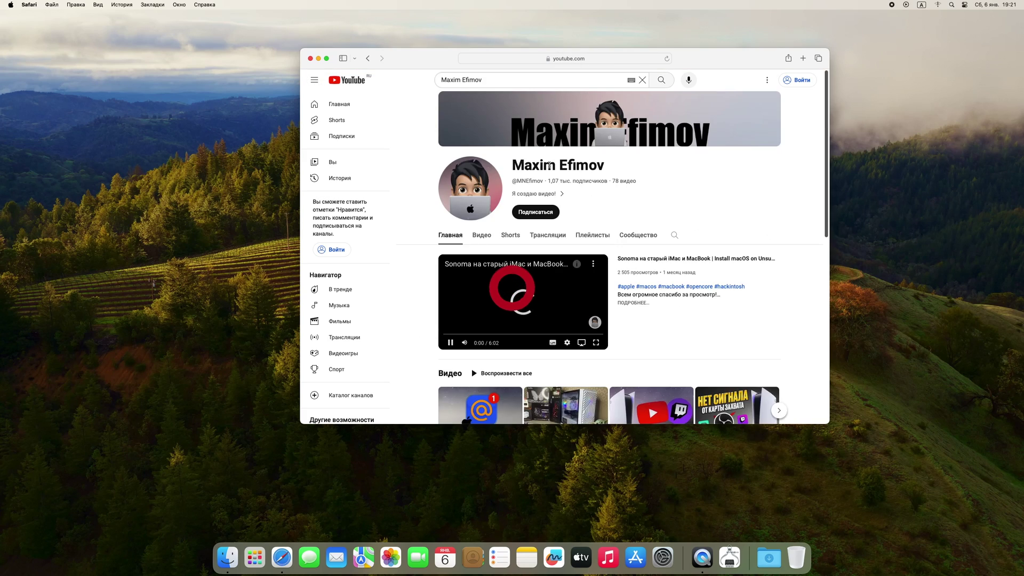
pyautogui.click(482, 235)
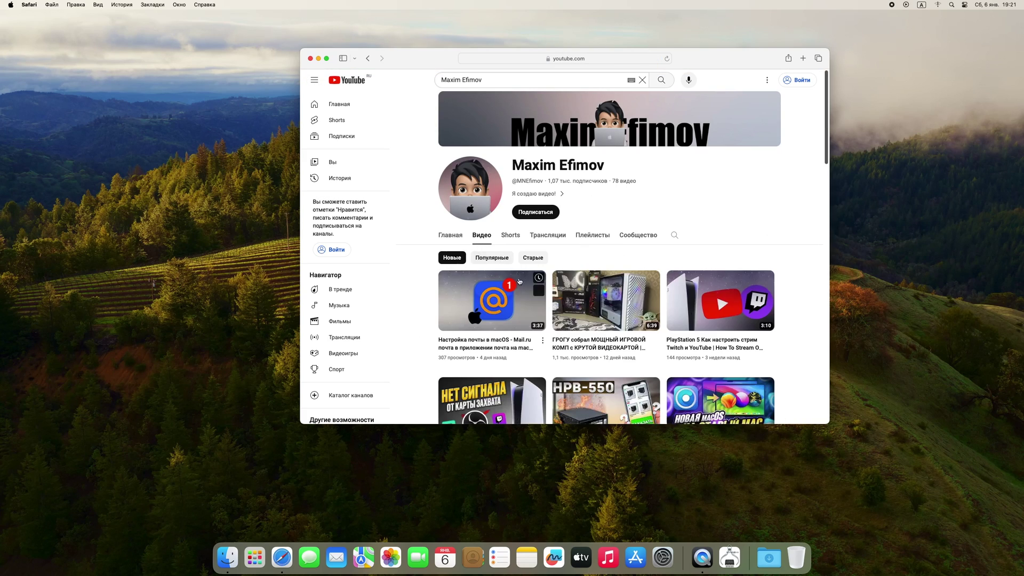
pyautogui.click(581, 300)
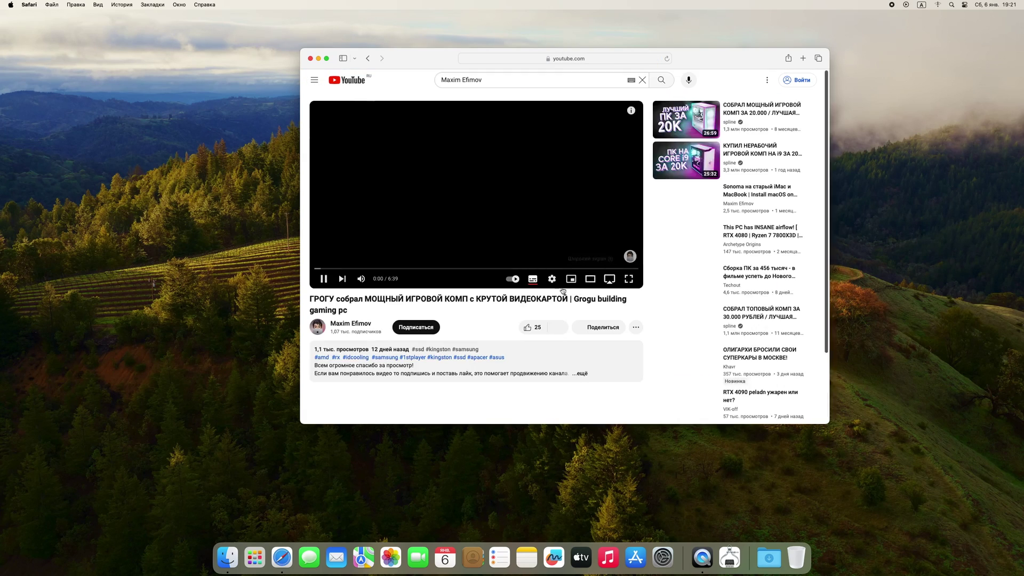
pyautogui.moveTo(352, 269); pyautogui.dragTo(340, 270)
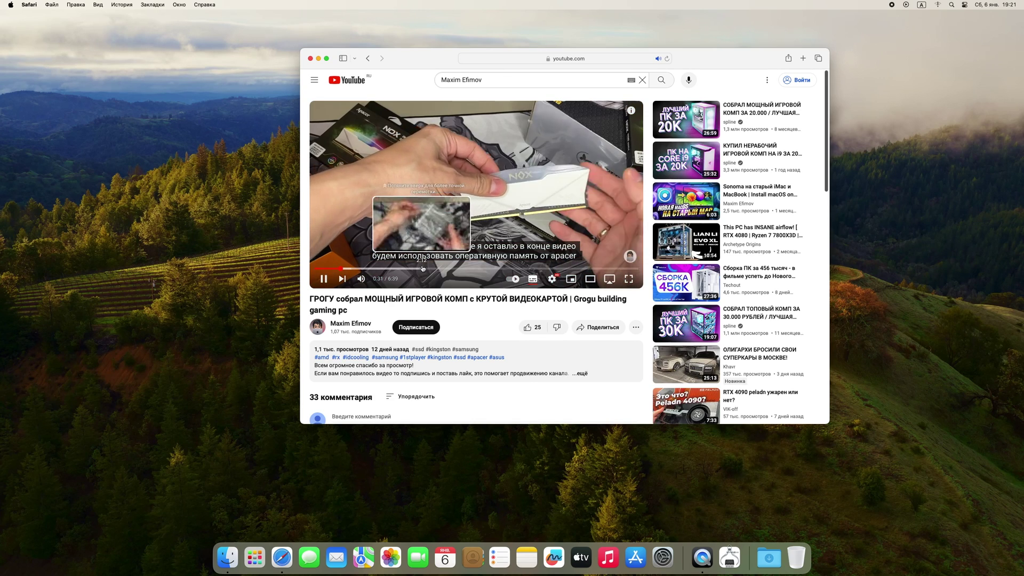
pyautogui.click(590, 278)
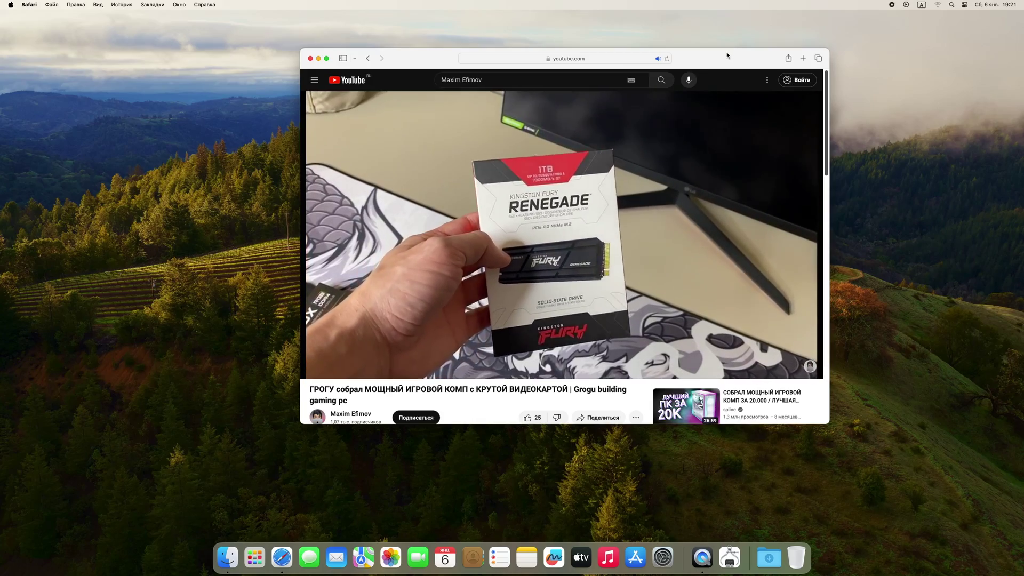
pyautogui.moveTo(729, 55); pyautogui.dragTo(589, 126)
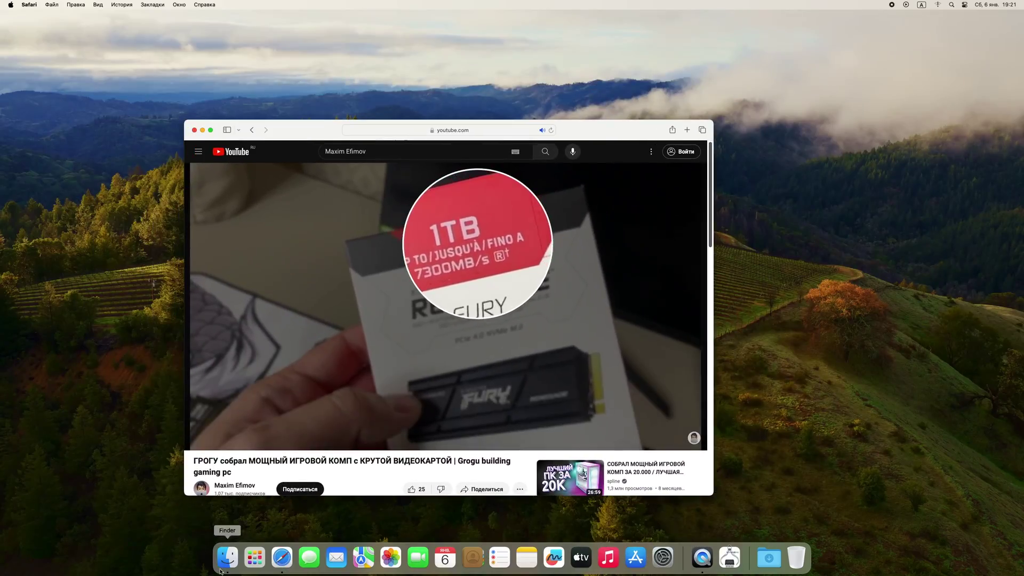
# - Test the Launchpad animation by opening and closing it several times over the playing video, then leave the Другие folder
pyautogui.click(256, 560)
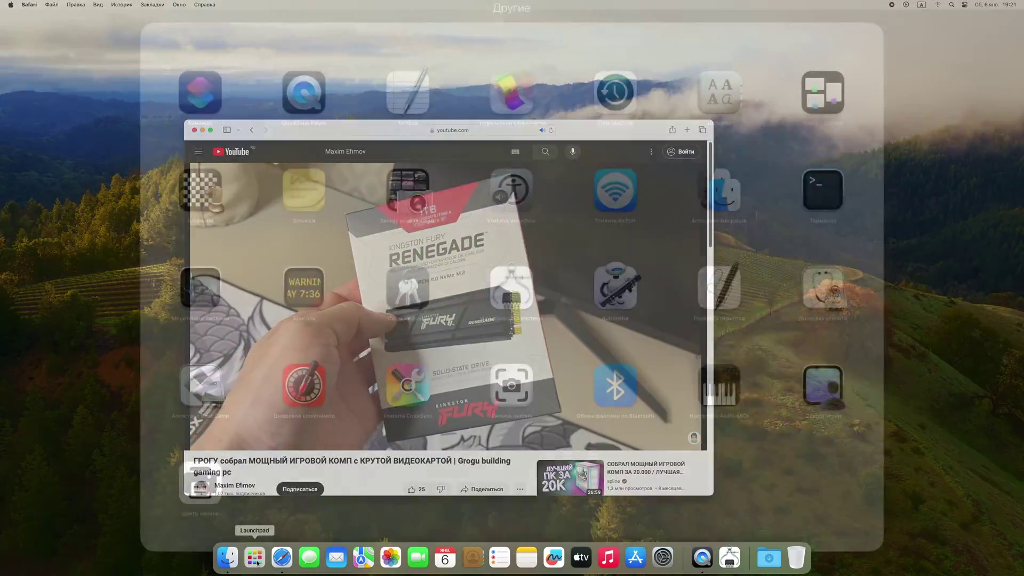
pyautogui.click(255, 557)
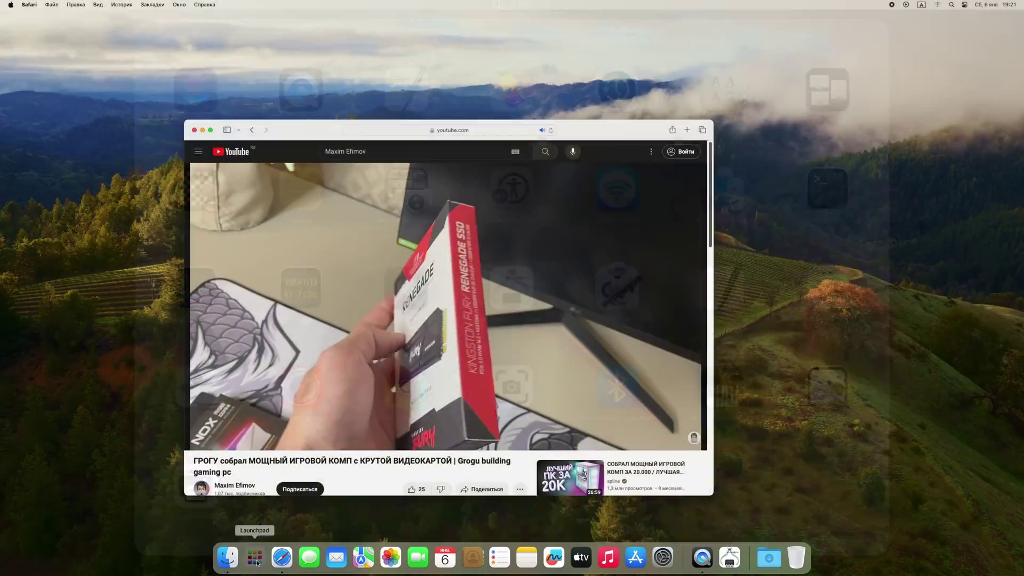
pyautogui.click(254, 558)
pyautogui.click(255, 557)
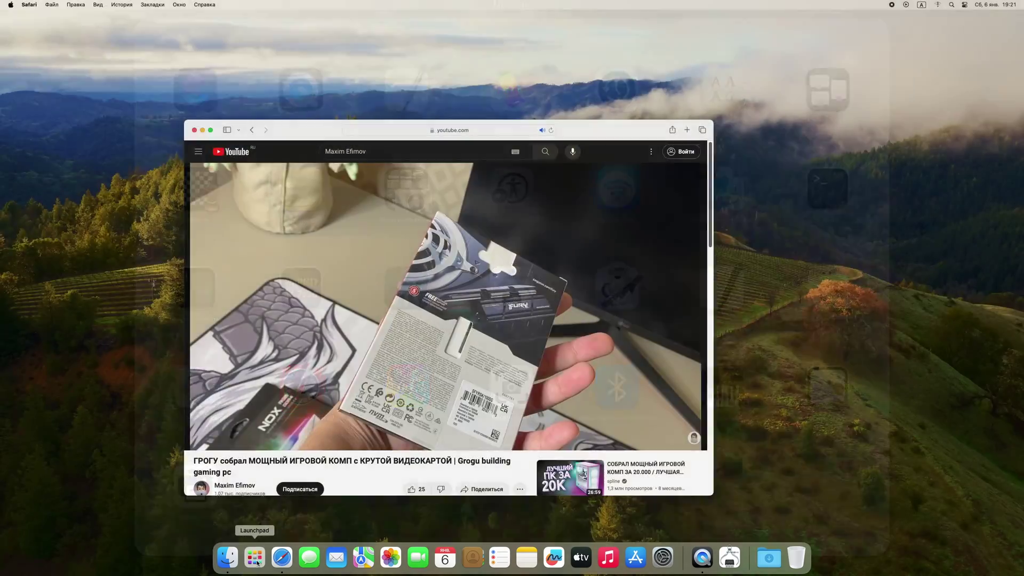
pyautogui.click(254, 558)
pyautogui.click(358, 434)
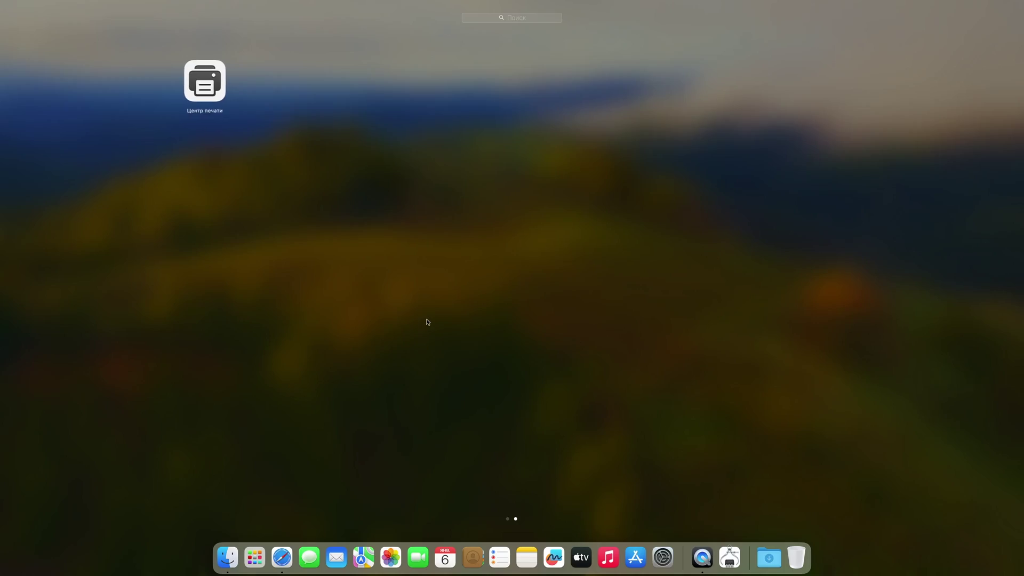
# - Move back and forth between the two Launchpad pages to check how smoothly they animate
pyautogui.hscroll(-3, 426, 320)
pyautogui.hscroll(3, 427, 321)
pyautogui.hscroll(-3, 427, 322)
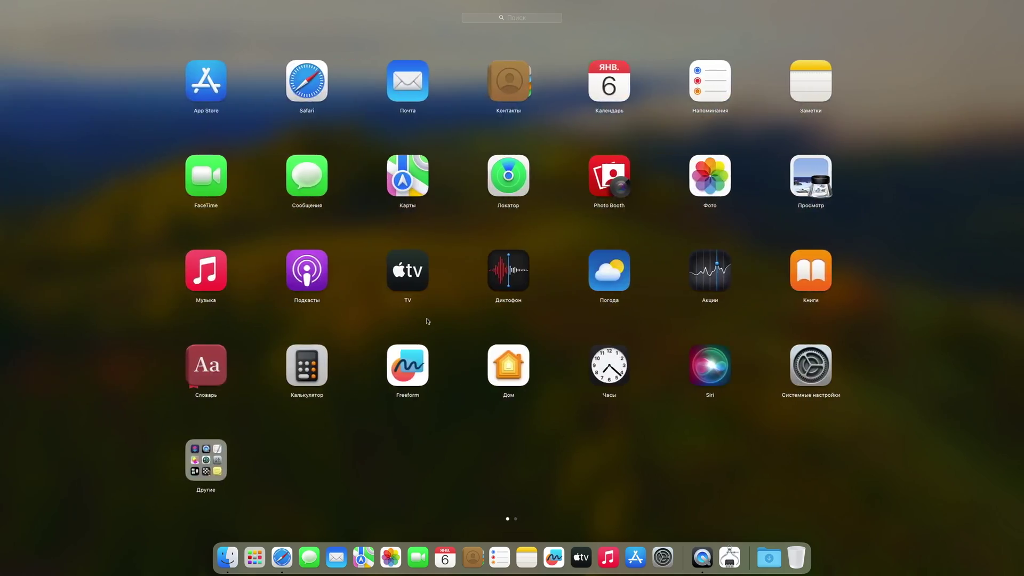
pyautogui.hscroll(3, 424, 323)
pyautogui.hscroll(-3, 421, 324)
pyautogui.hscroll(3, 420, 324)
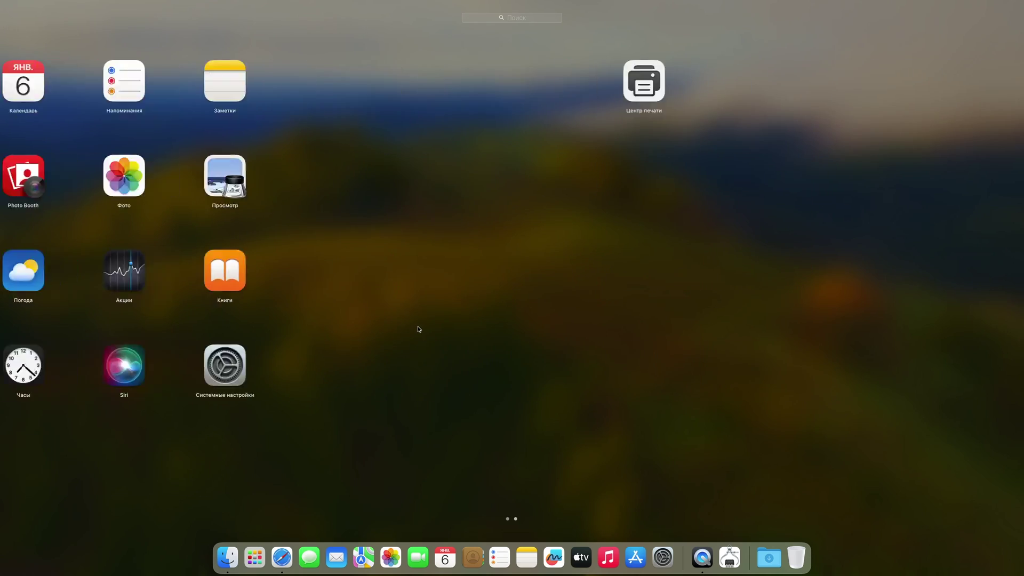
pyautogui.hscroll(-3, 418, 326)
pyautogui.hscroll(3, 419, 327)
pyautogui.hscroll(-3, 420, 327)
pyautogui.hscroll(3, 419, 323)
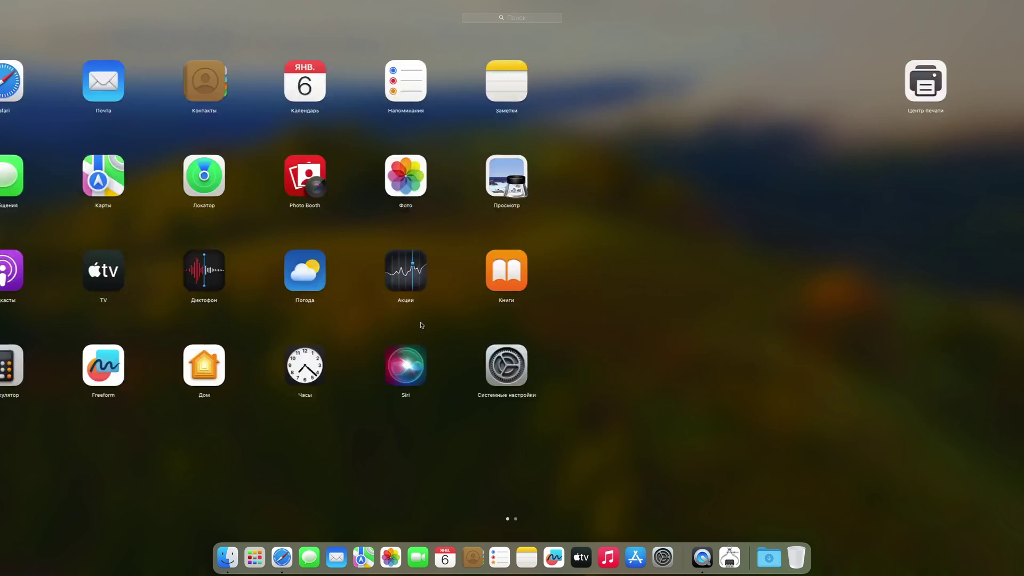
pyautogui.hscroll(-3, 472, 345)
# - Group System Settings with Calculator in one Launchpad folder, and Clock with Home in another
pyautogui.moveTo(805, 362); pyautogui.dragTo(408, 368)
pyautogui.click(618, 440)
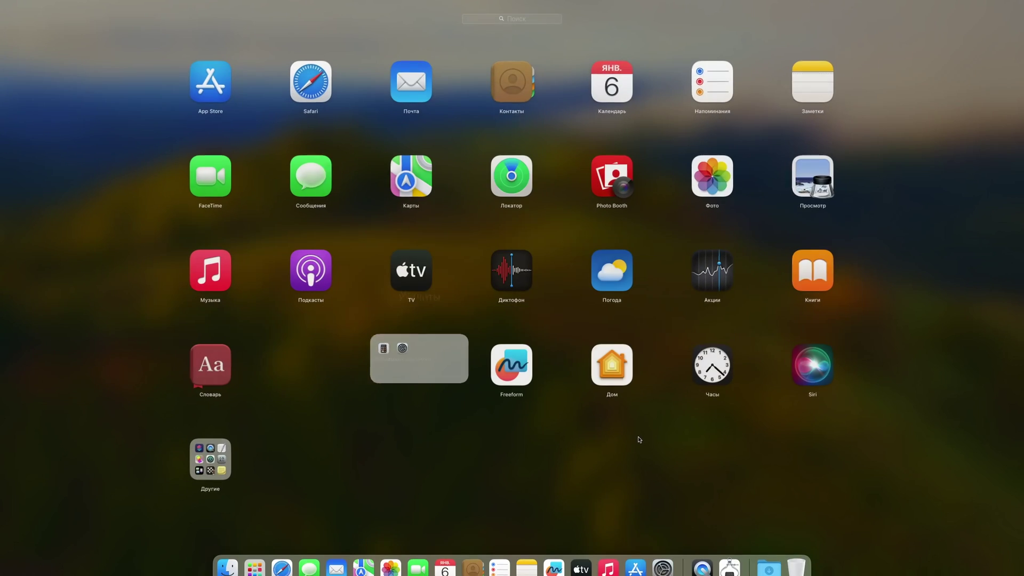
pyautogui.moveTo(510, 368)
pyautogui.mouseDown()
pyautogui.moveTo(617, 366)
pyautogui.moveTo(519, 372)
pyautogui.mouseUp()
# - Reopen Launchpad to check the new folders, move between its pages and return to the desktop
pyautogui.click(258, 556)
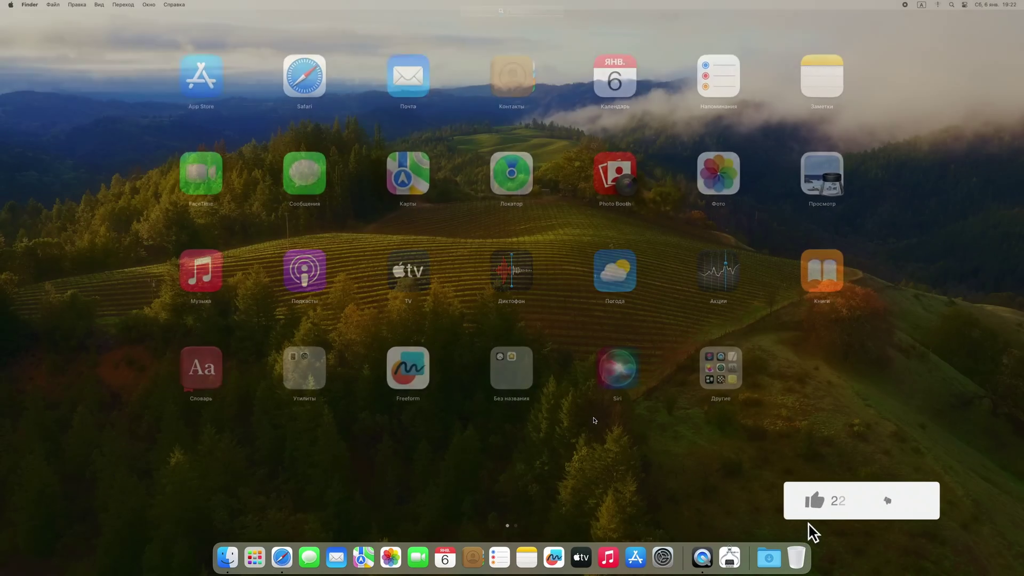
pyautogui.click(259, 556)
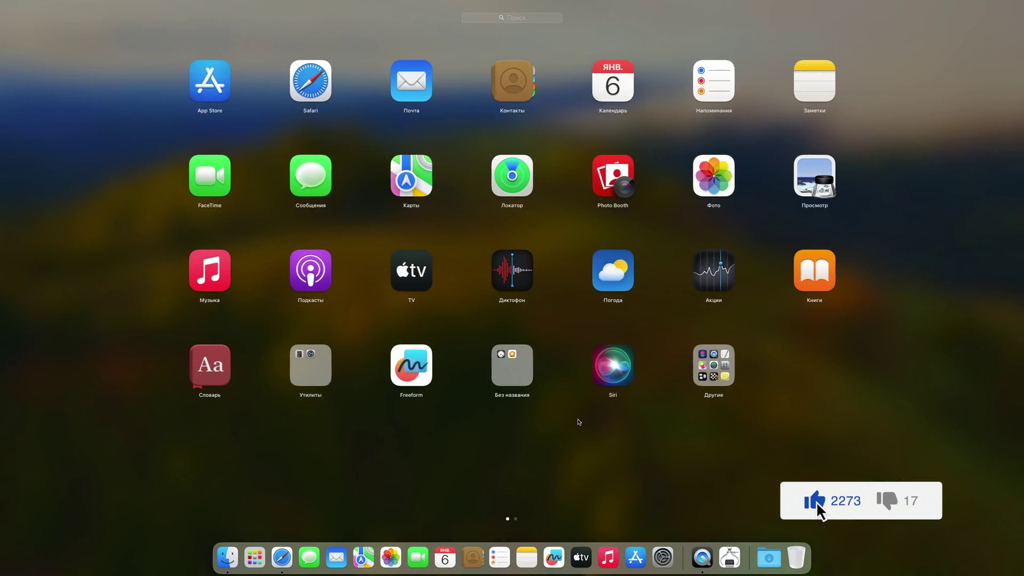
pyautogui.hscroll(2, 540, 395)
pyautogui.hscroll(2, 539, 448)
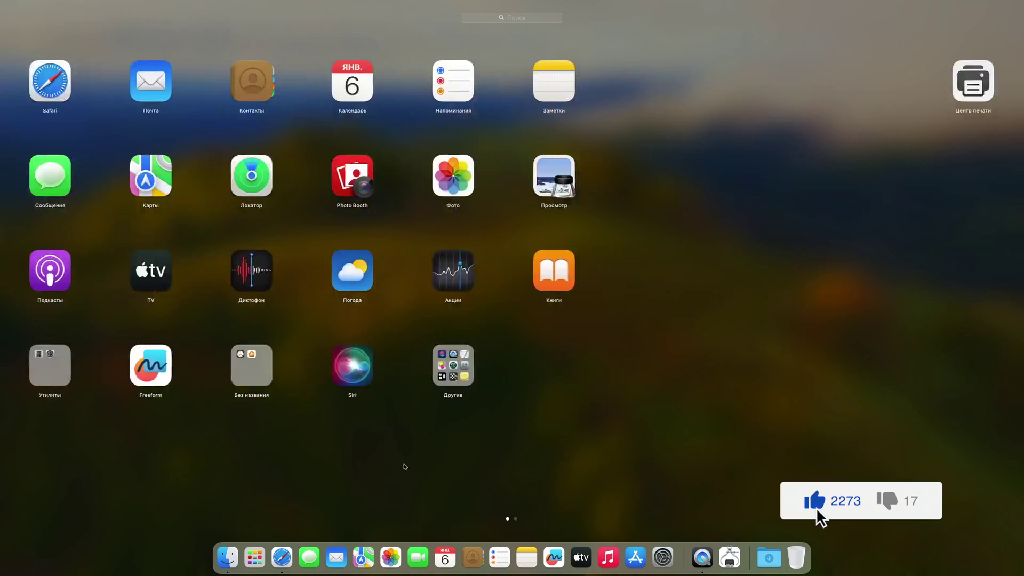
pyautogui.hscroll(-2, 602, 407)
pyautogui.hscroll(-2, 602, 408)
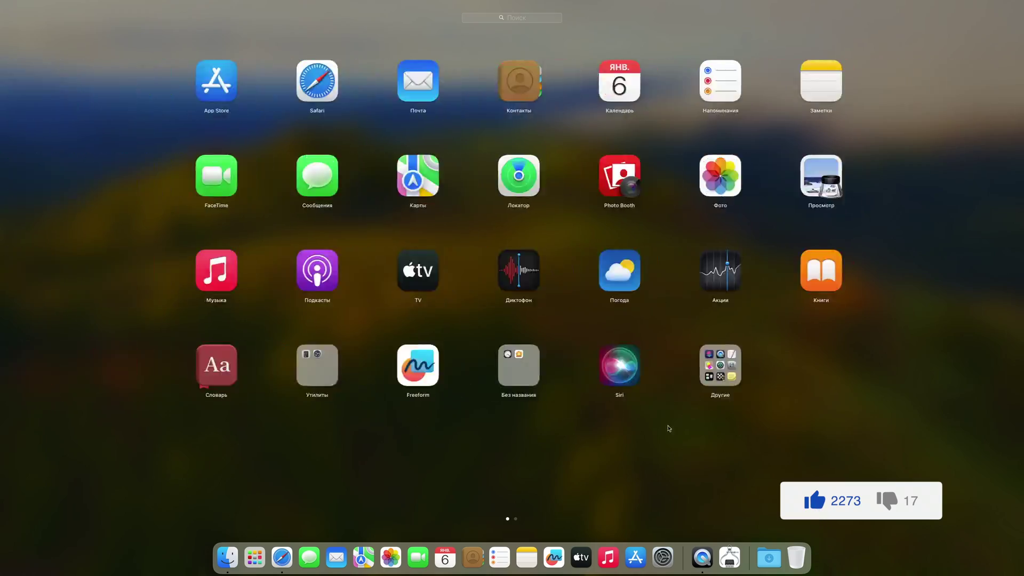
pyautogui.hscroll(2, 670, 425)
pyautogui.hscroll(-2, 377, 469)
pyautogui.click(625, 459)
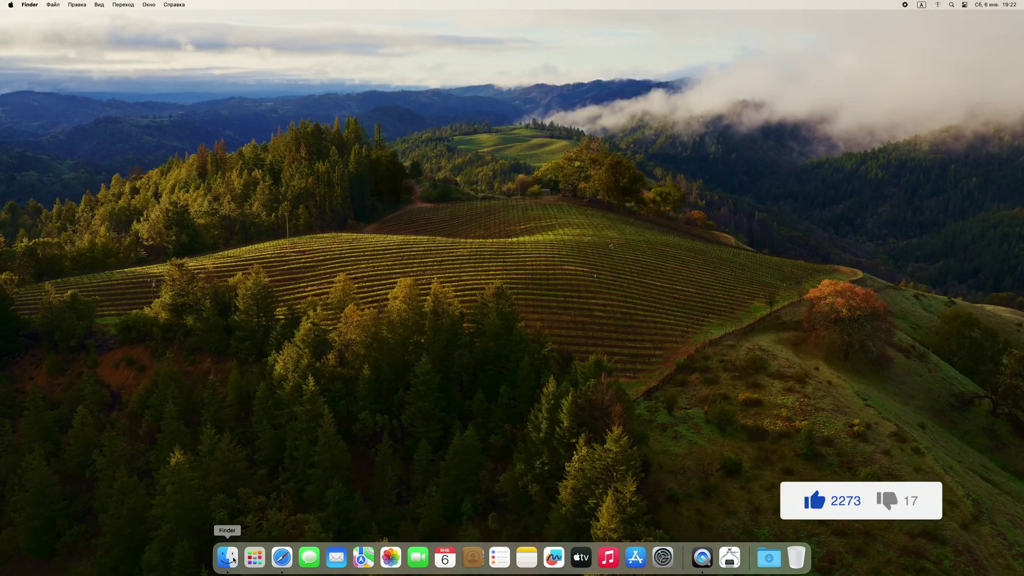
# - Bring up the system's sleep, restart and shutdown commands
pyautogui.click(10, 5)
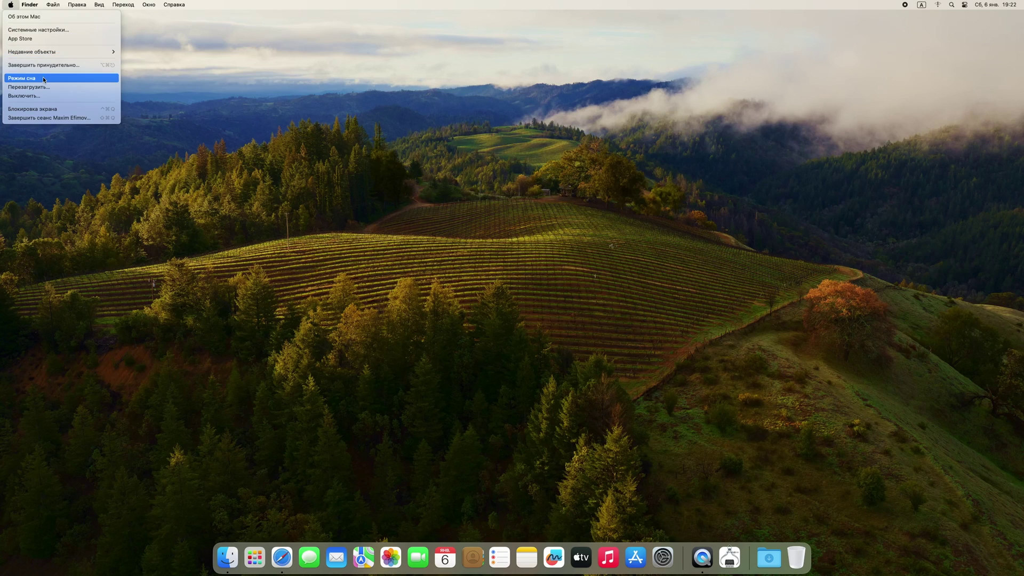